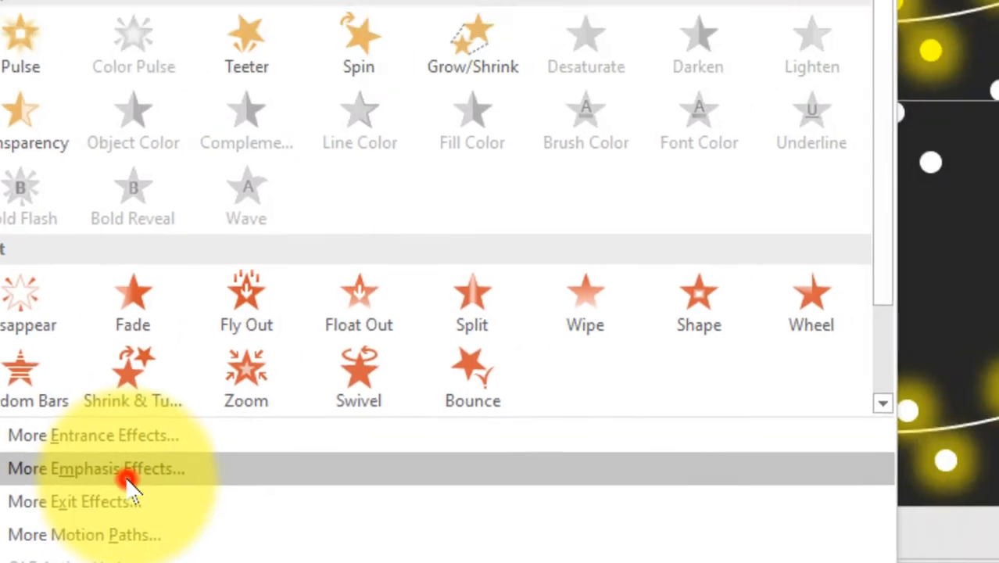
# - Apply the Blink emphasis effect to the yellow glow group of the upper light string
pyautogui.click(223, 374)
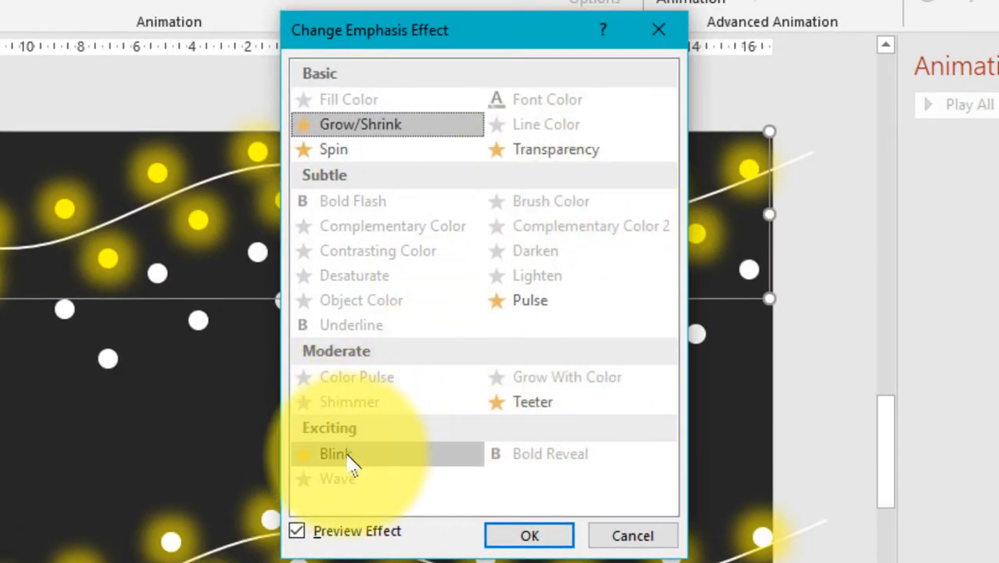
pyautogui.click(347, 458)
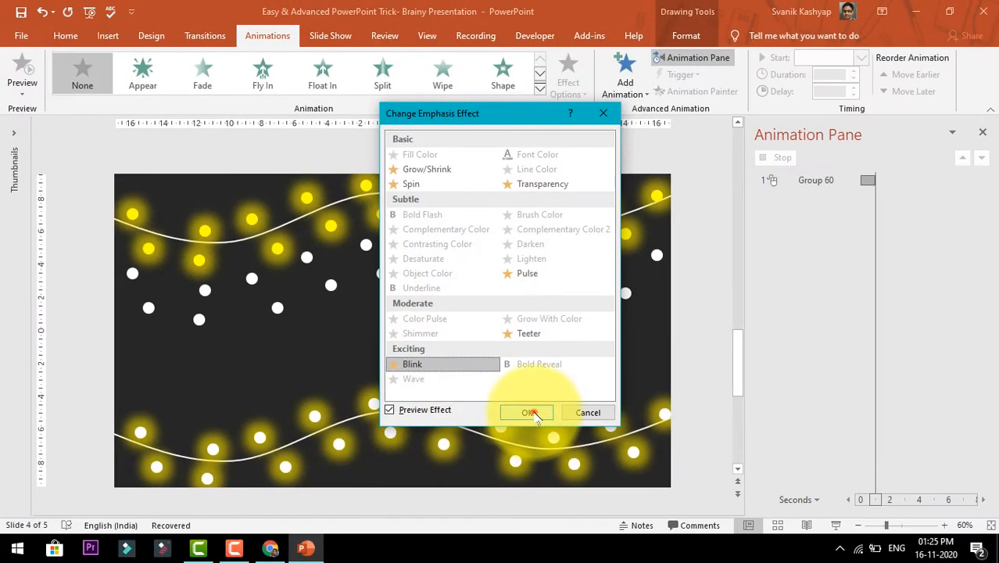
pyautogui.click(530, 413)
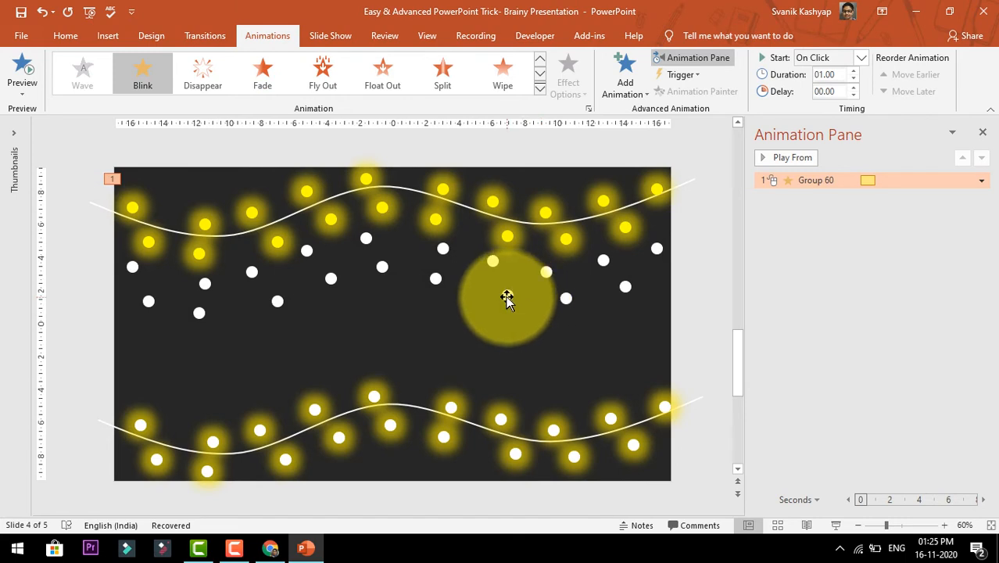
# - Move the group of white bulbs back up onto the glows of the upper light string and deselect it
pyautogui.moveTo(507, 294); pyautogui.dragTo(508, 237)
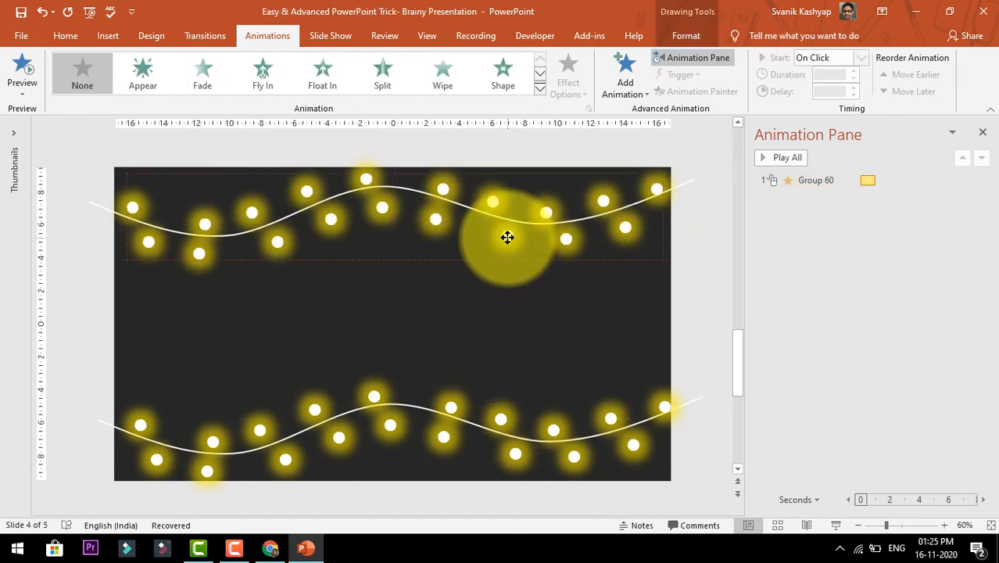
pyautogui.moveTo(507, 237); pyautogui.dragTo(508, 237)
pyautogui.click(542, 334)
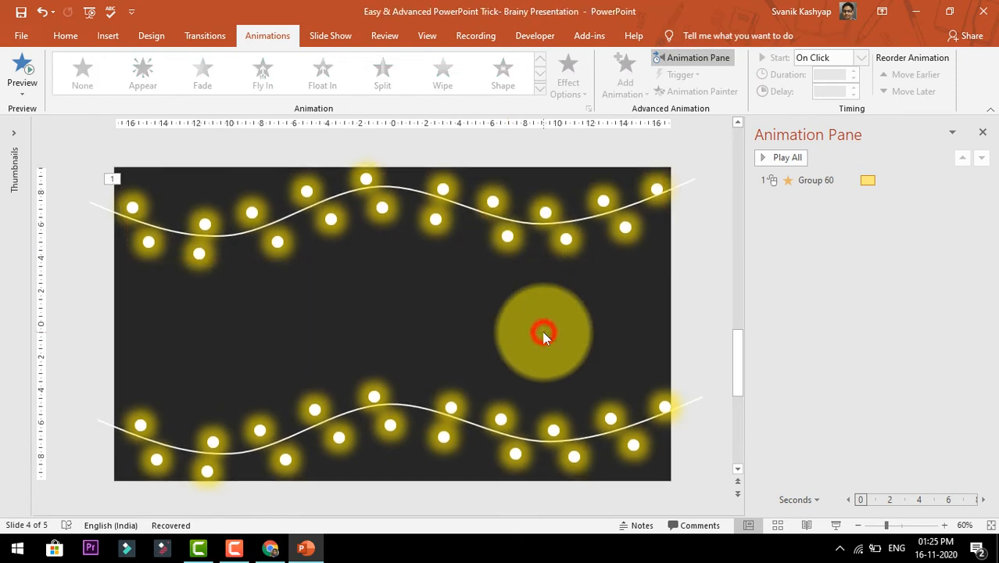
# - Move the lower white bulbs up off their glows and apply the Blink emphasis effect to the lower yellow glow group
pyautogui.moveTo(502, 419); pyautogui.dragTo(499, 358)
pyautogui.moveTo(93, 393)
pyautogui.mouseDown()
pyautogui.moveTo(138, 423)
pyautogui.moveTo(743, 486)
pyautogui.mouseUp()
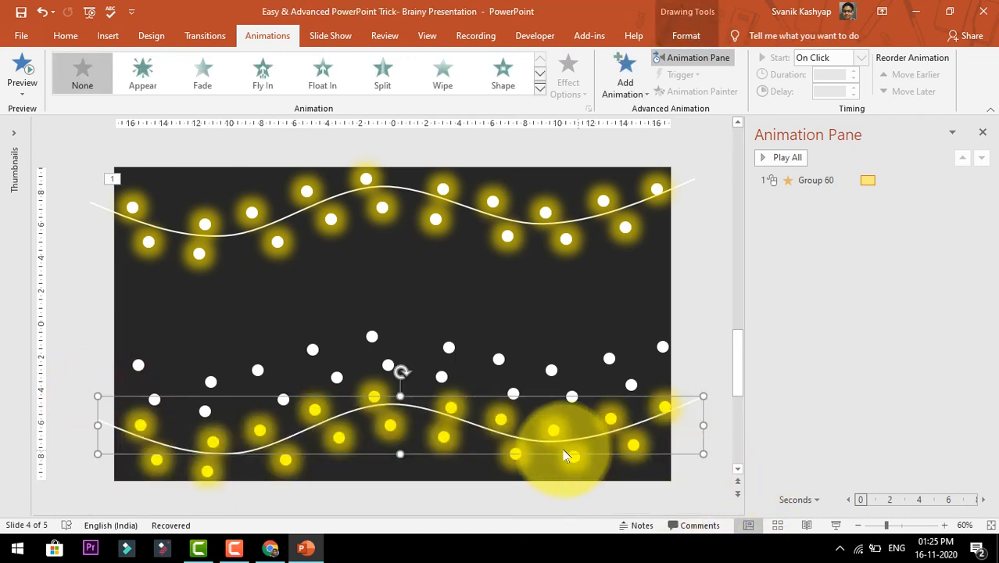
pyautogui.click(542, 500)
pyautogui.click(156, 458)
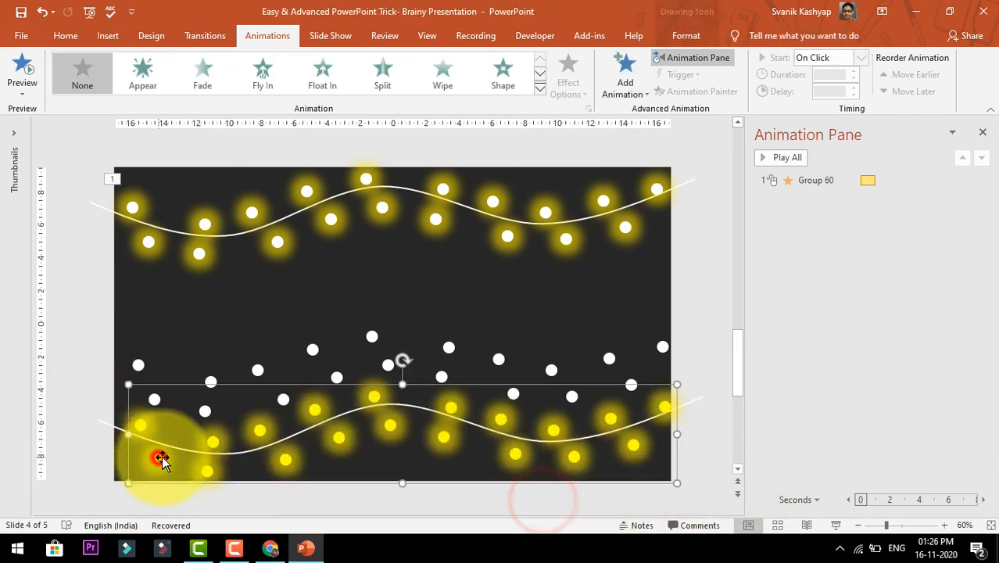
pyautogui.click(539, 91)
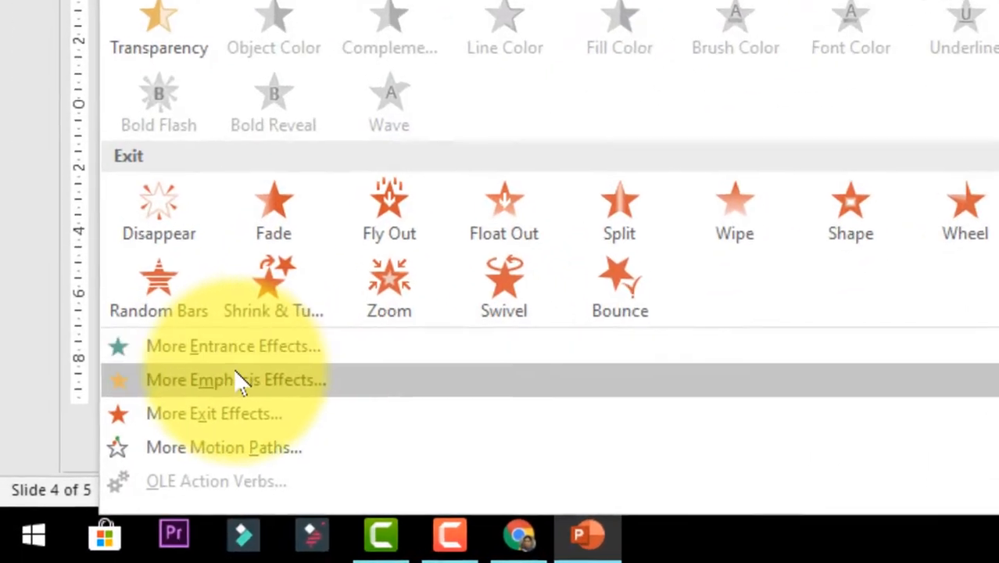
pyautogui.click(235, 380)
pyautogui.click(339, 457)
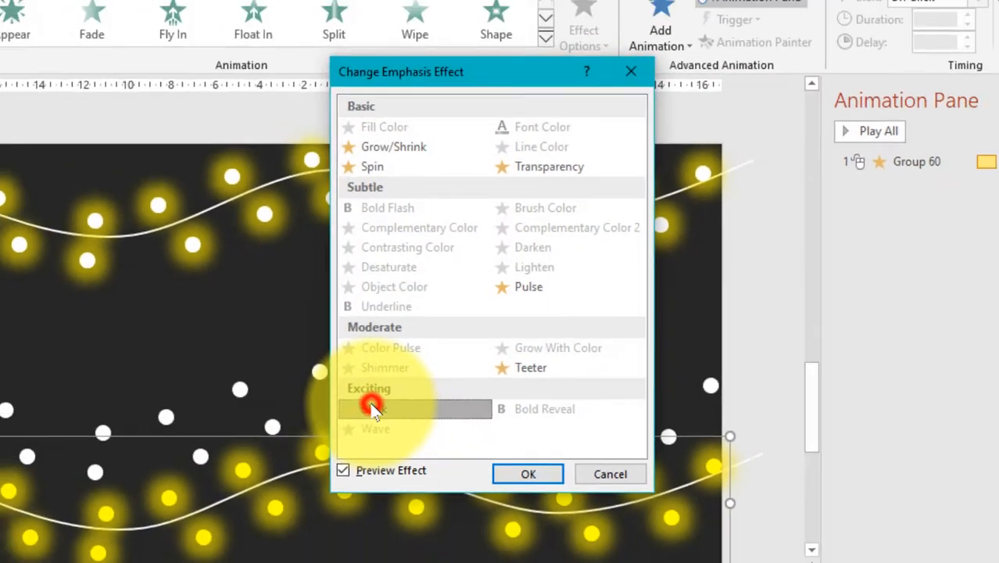
pyautogui.click(530, 472)
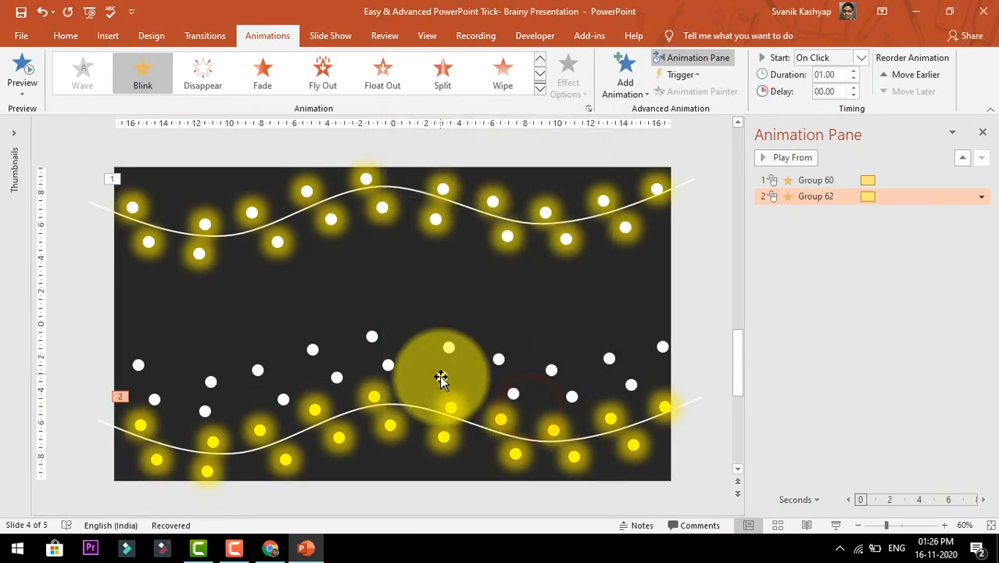
# - Move the white bulbs back down onto the glows of the lower light string and deselect them
pyautogui.moveTo(441, 379); pyautogui.dragTo(444, 434)
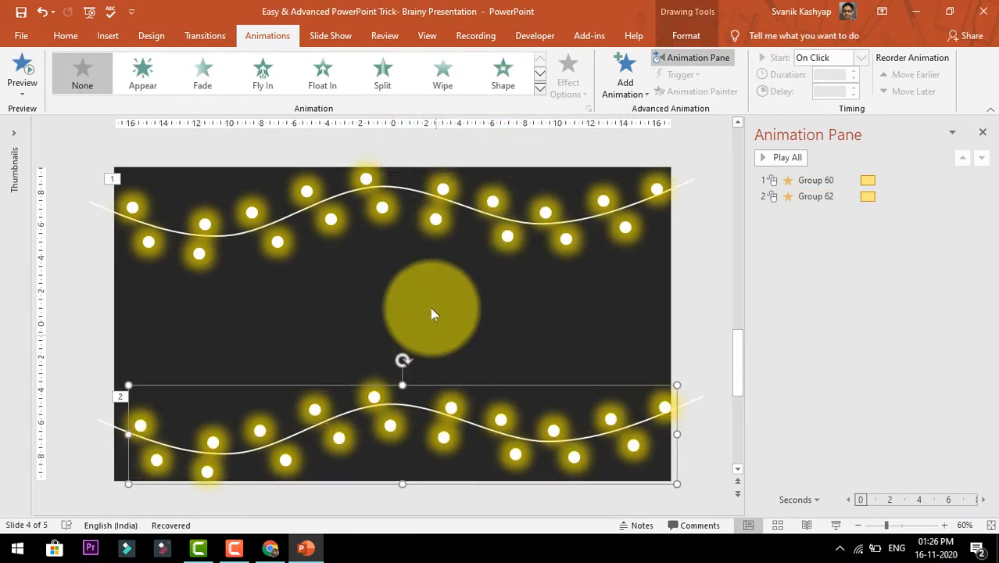
pyautogui.click(430, 306)
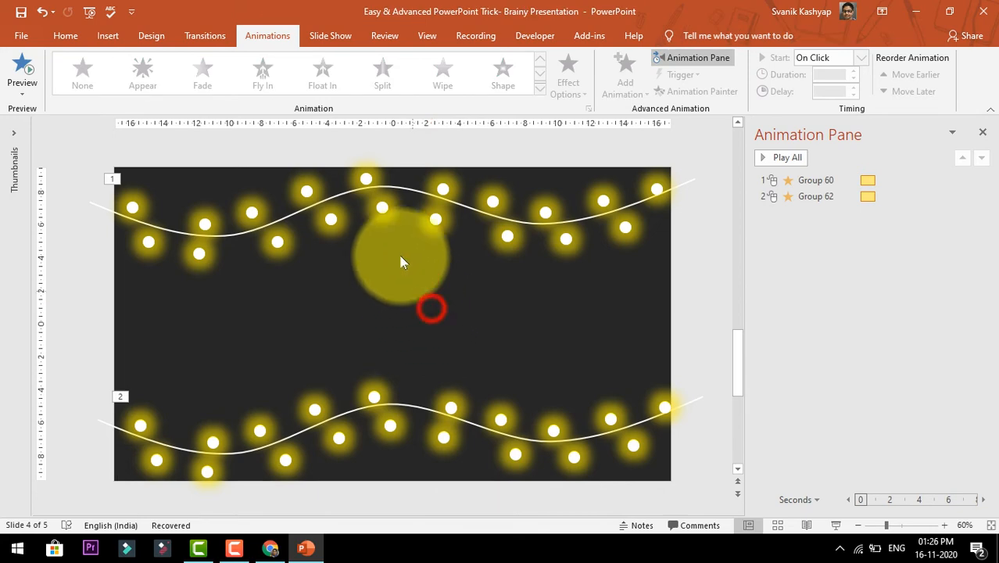
# - Set the Blink animations of Group 60 and Group 62 to start With Previous
pyautogui.click(813, 180)
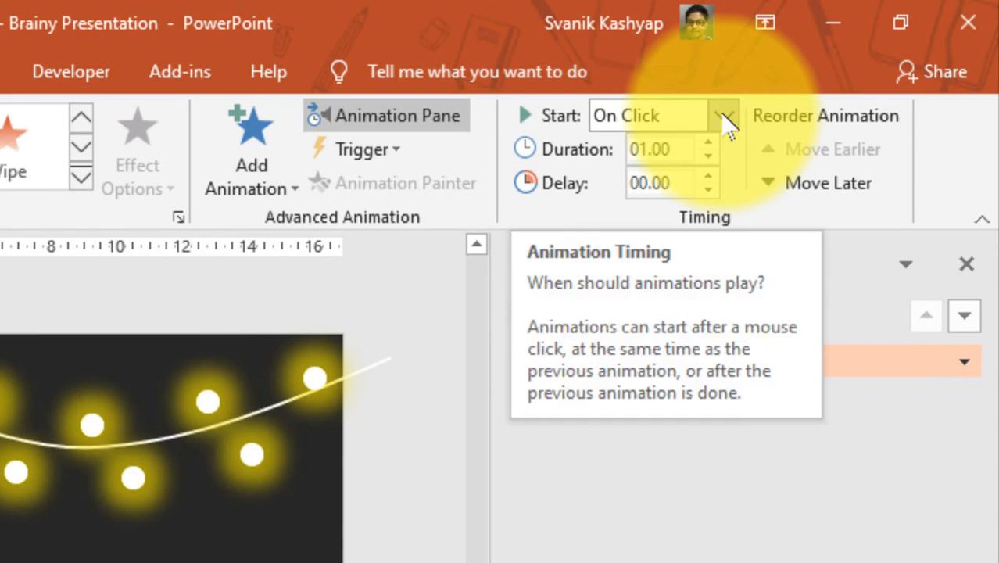
pyautogui.click(725, 119)
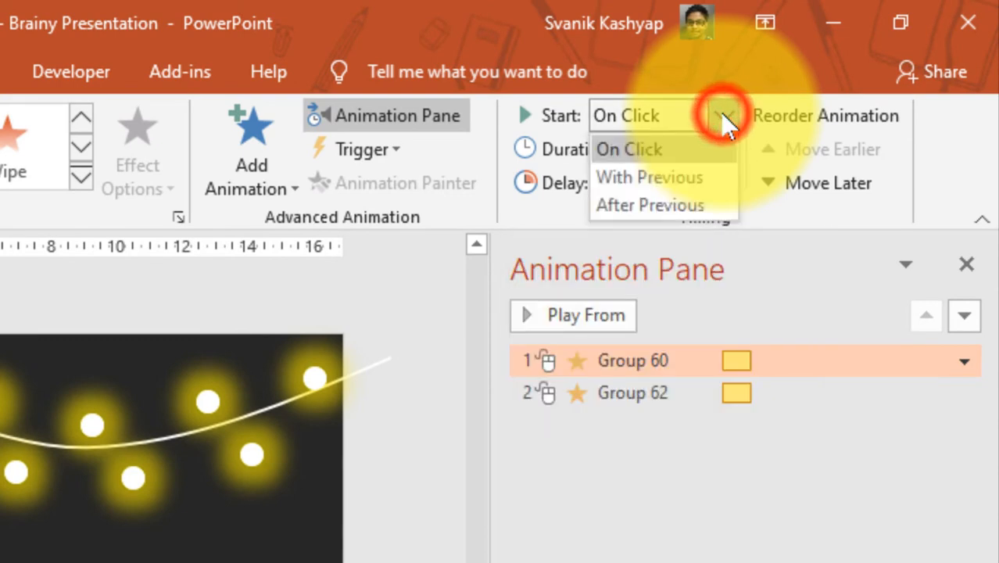
pyautogui.click(685, 180)
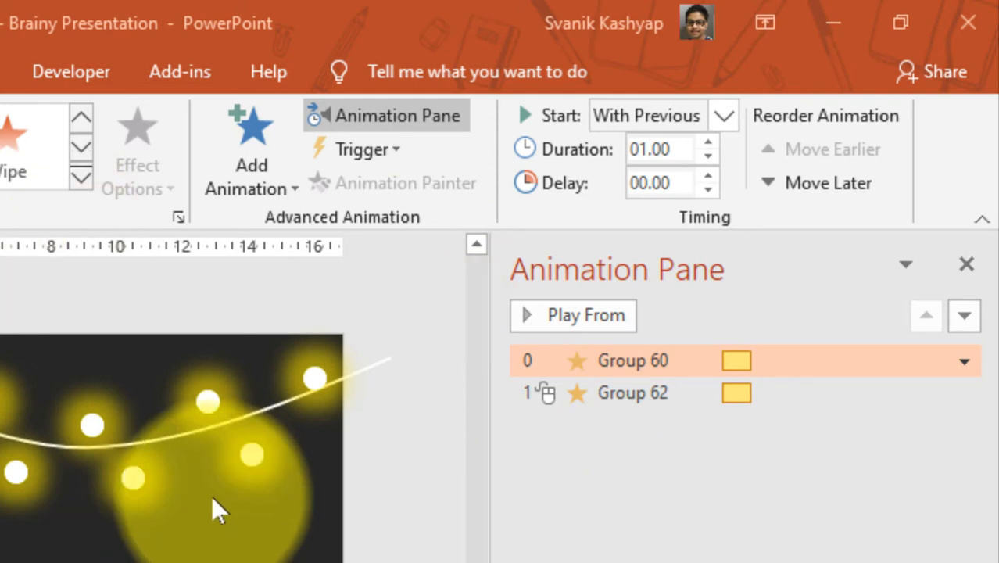
pyautogui.click(608, 394)
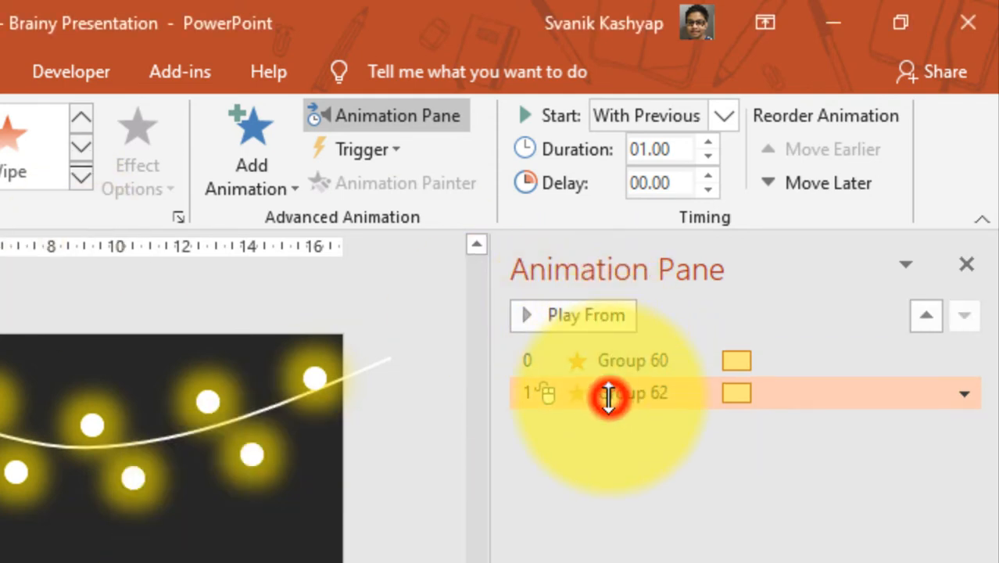
pyautogui.click(727, 117)
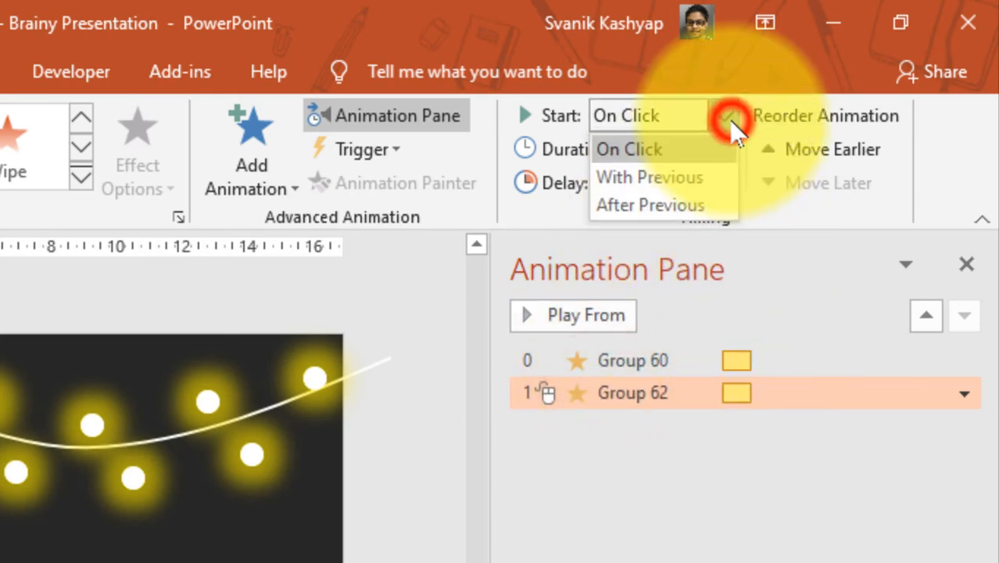
pyautogui.click(682, 178)
# - Set Group 60's Blink animation to repeat Until End of Slide and stop the preview
pyautogui.click(621, 360)
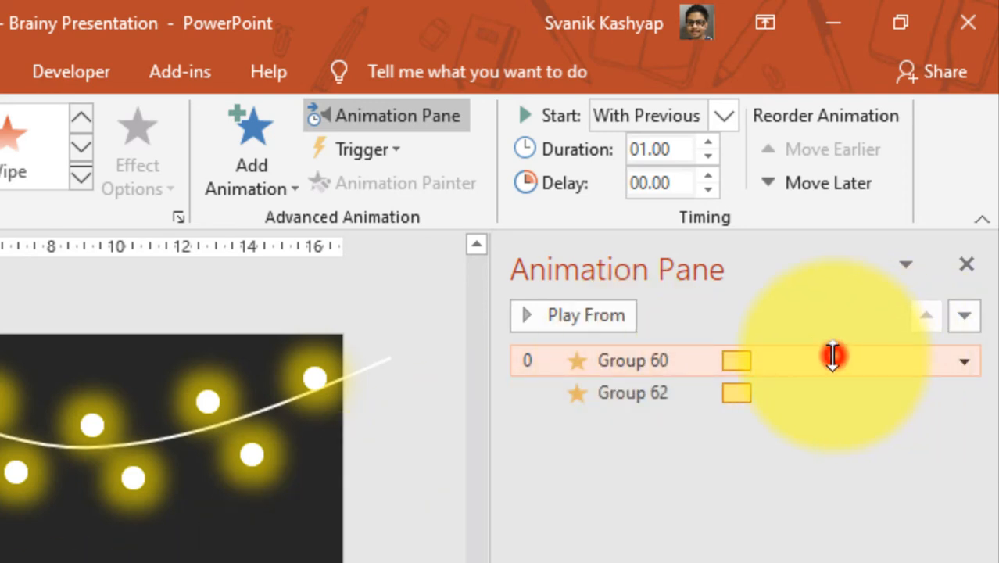
pyautogui.click(830, 357)
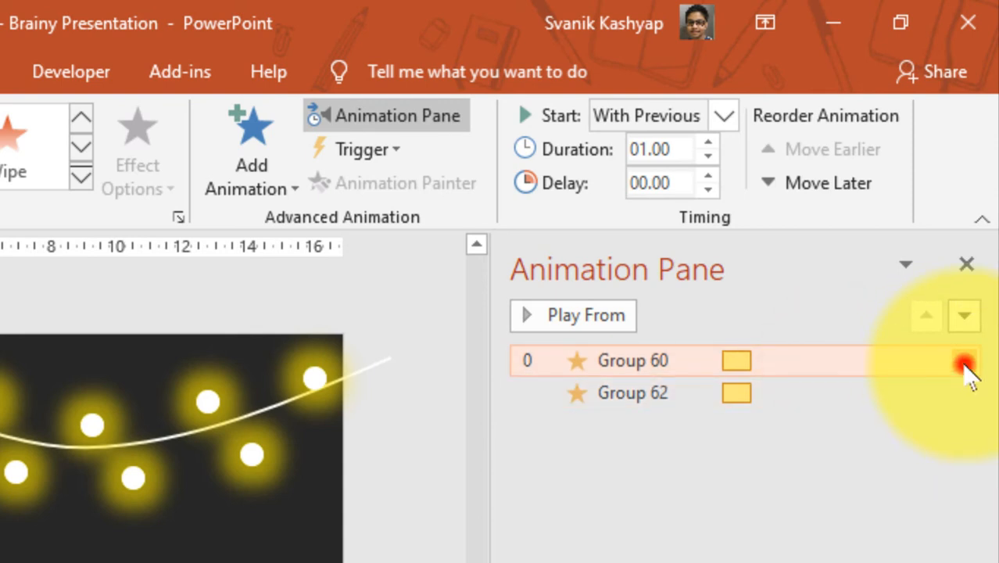
pyautogui.click(964, 361)
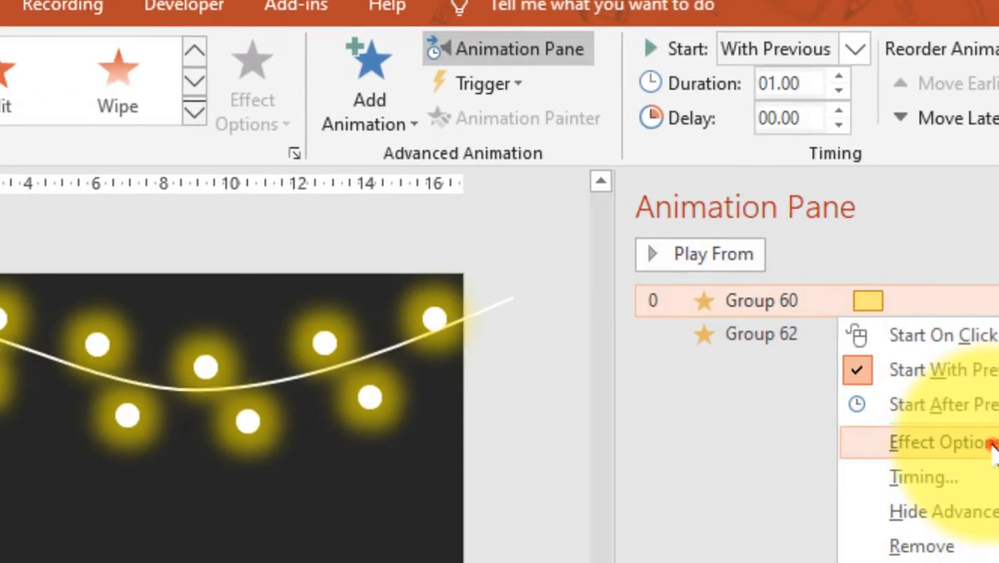
pyautogui.click(863, 512)
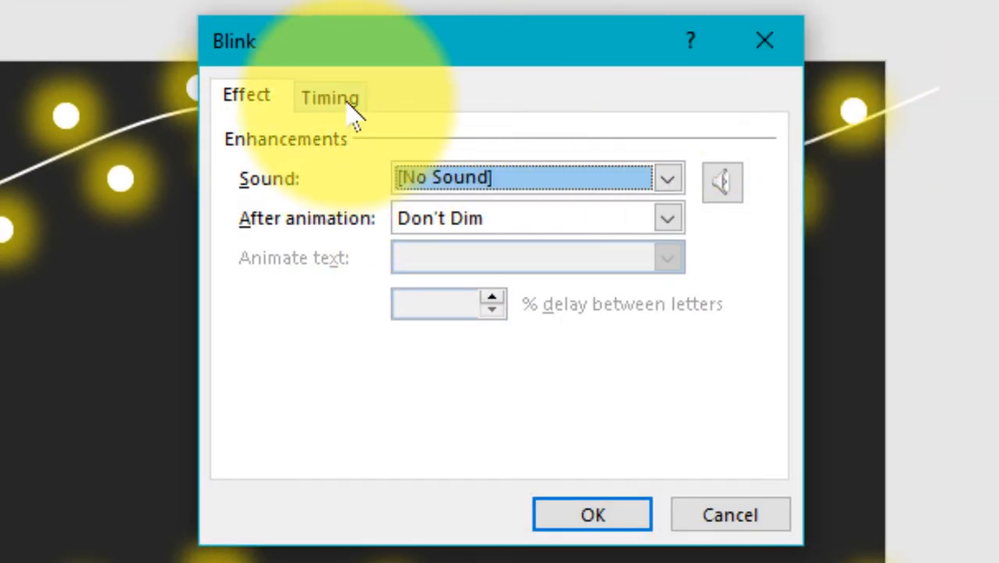
pyautogui.click(350, 100)
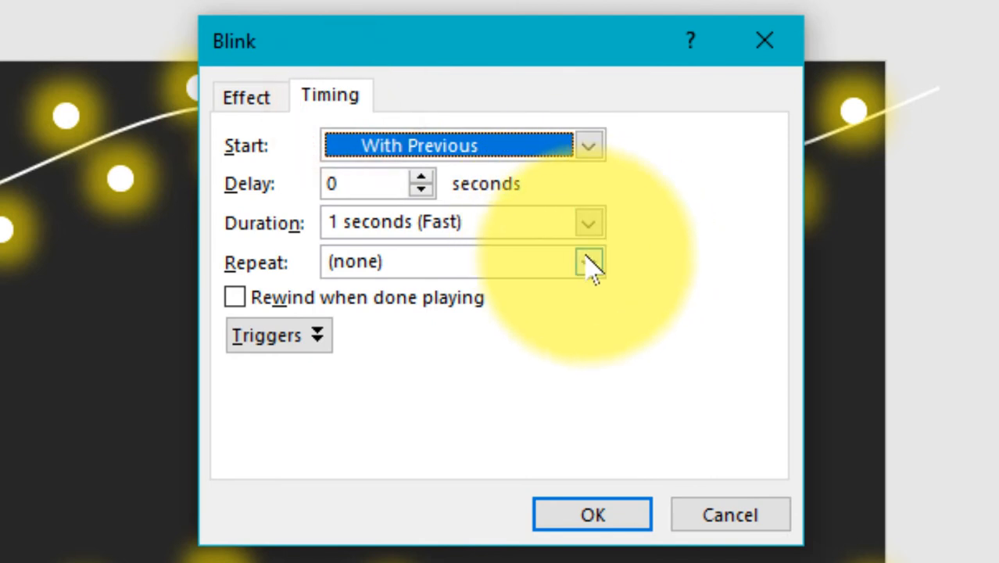
pyautogui.click(588, 266)
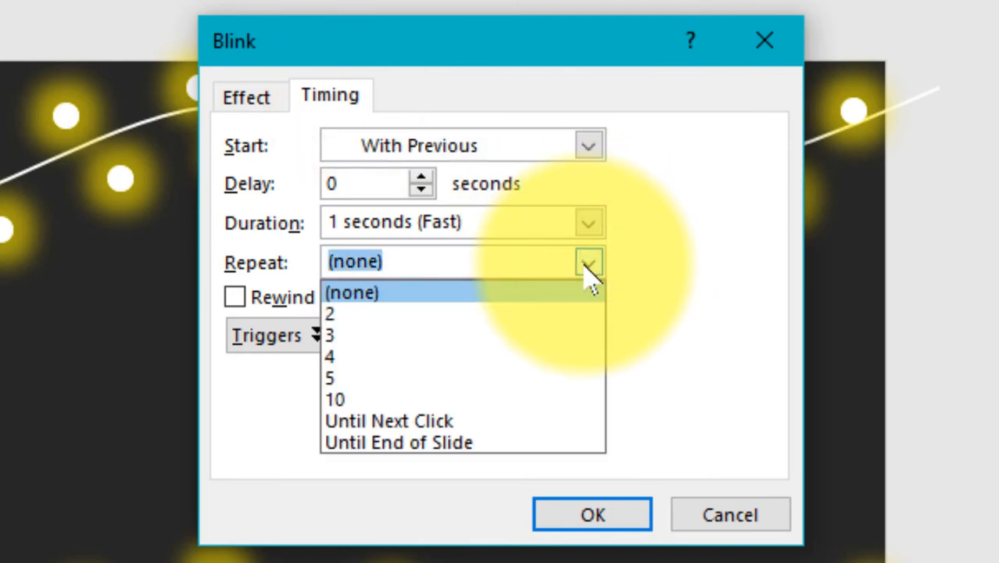
pyautogui.click(370, 441)
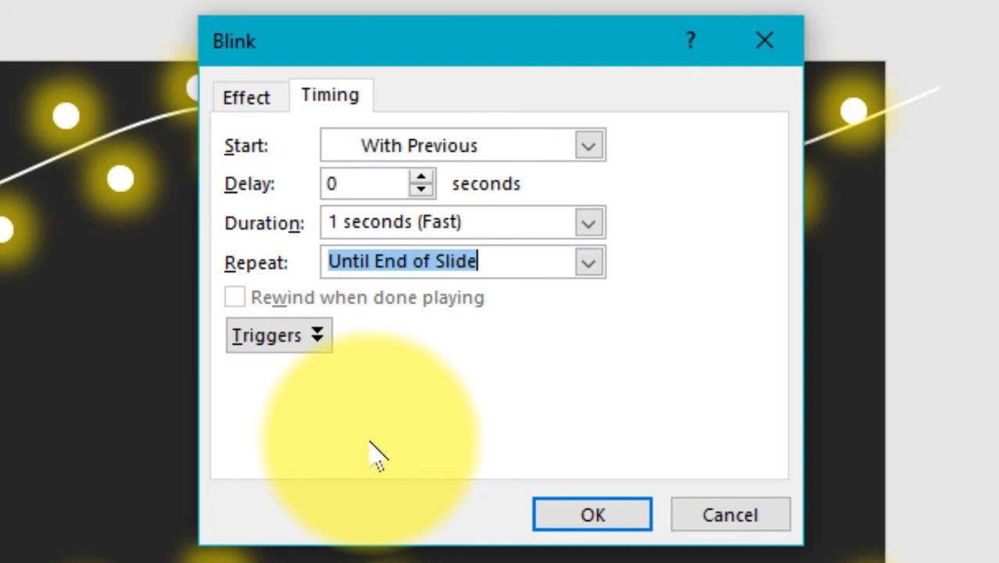
pyautogui.click(618, 524)
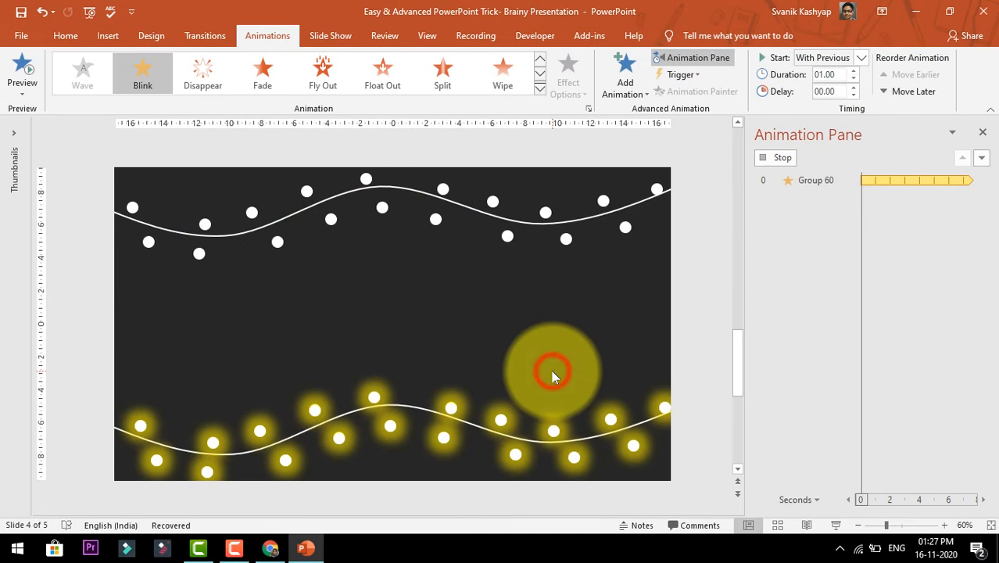
pyautogui.click(781, 157)
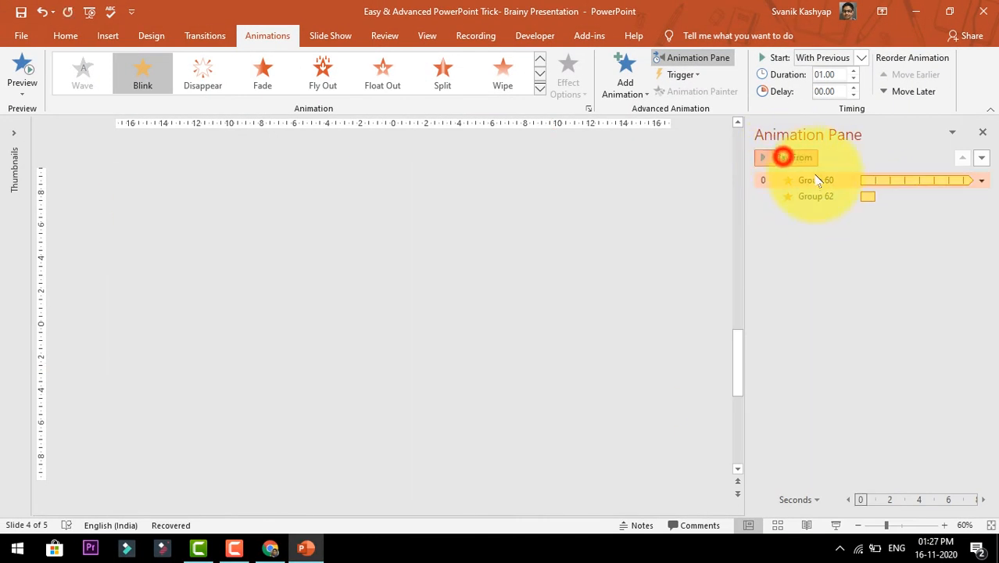
# - Set Group 62's Blink animation to repeat Until End of Slide
pyautogui.click(818, 195)
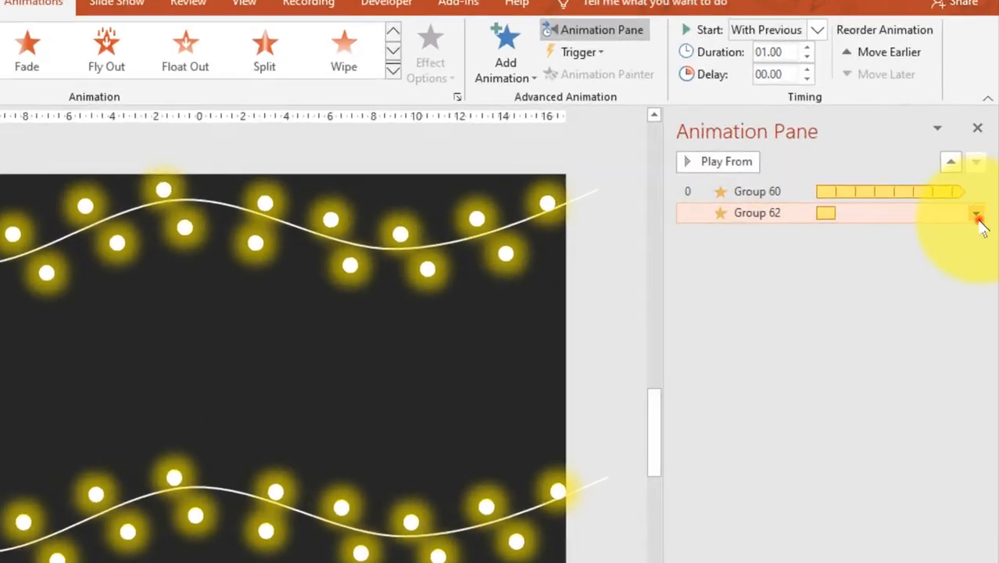
pyautogui.click(980, 196)
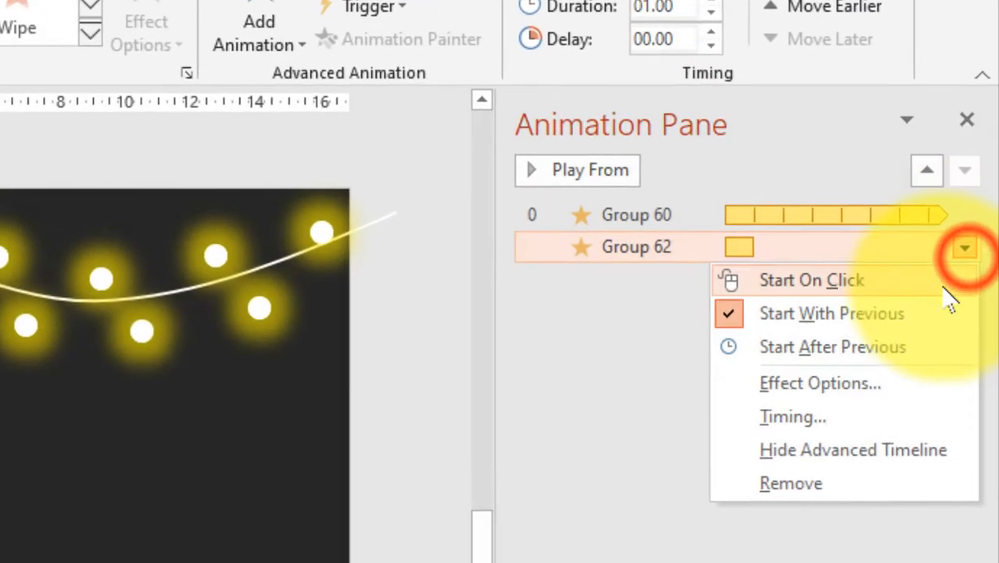
pyautogui.click(910, 265)
pyautogui.click(294, 111)
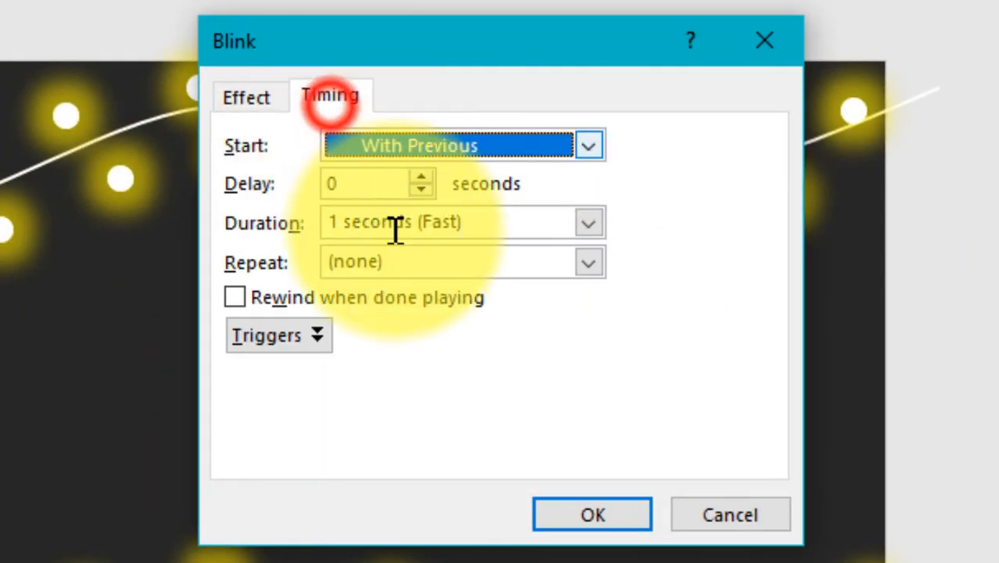
pyautogui.click(369, 270)
pyautogui.click(589, 263)
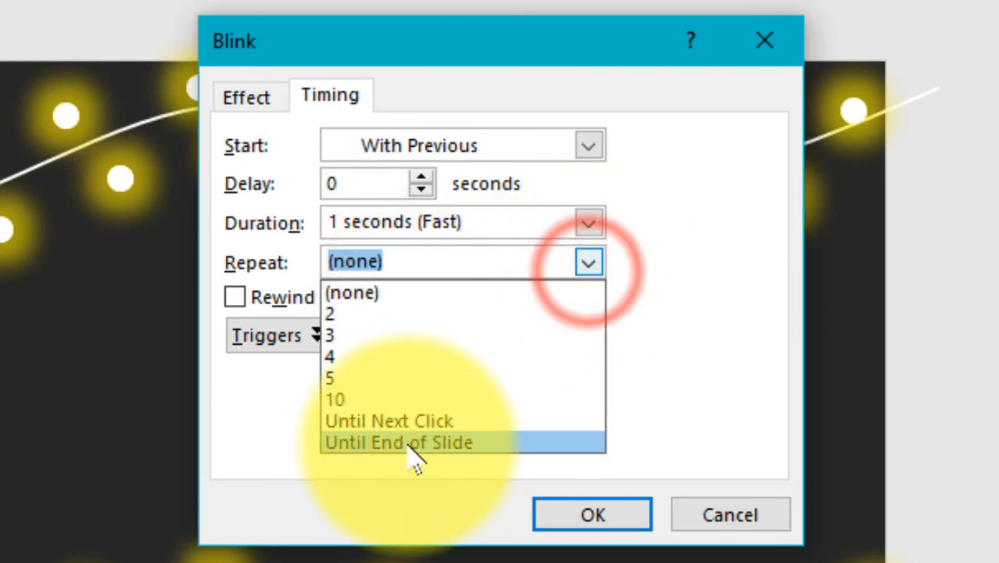
pyautogui.click(395, 437)
pyautogui.click(593, 514)
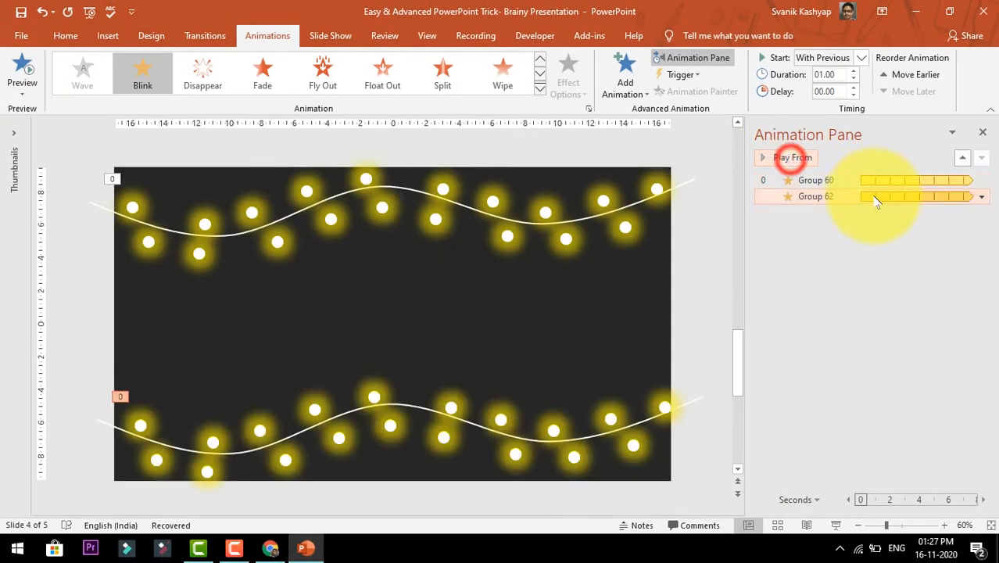
# - Play the slide show from the current slide to check the blinking lights, and exit it
pyautogui.click(827, 175)
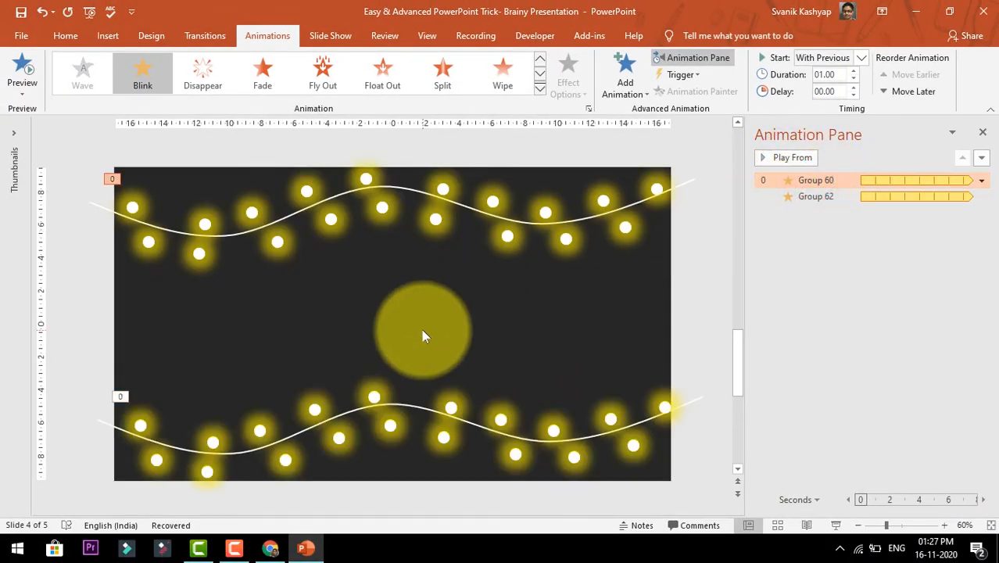
pyautogui.hotkey('shift', 'F5')
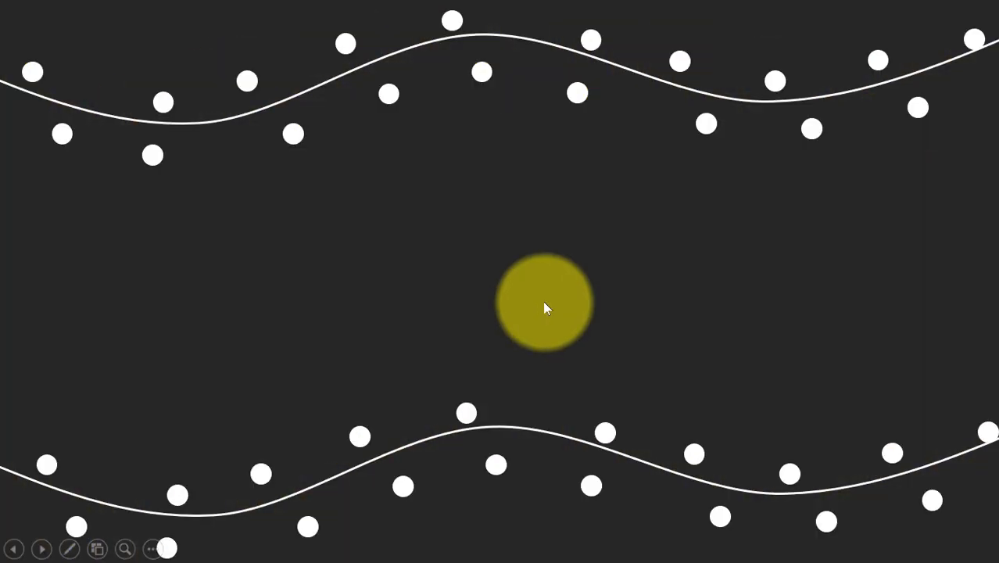
pyautogui.press('Escape')
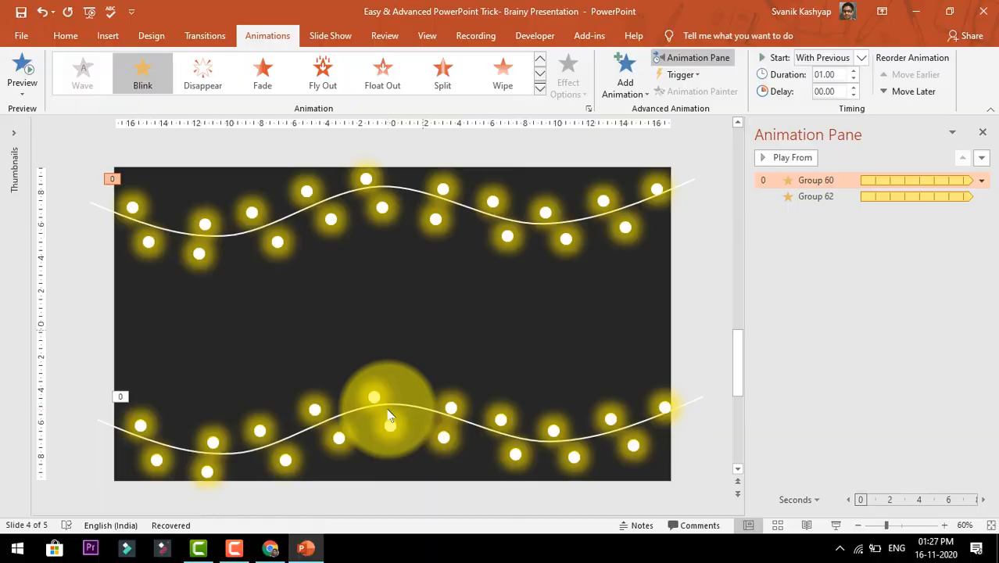
# - Add a text box reading "1ST Variation" to the empty area between the two light strings, with ST as superscript
pyautogui.click(66, 35)
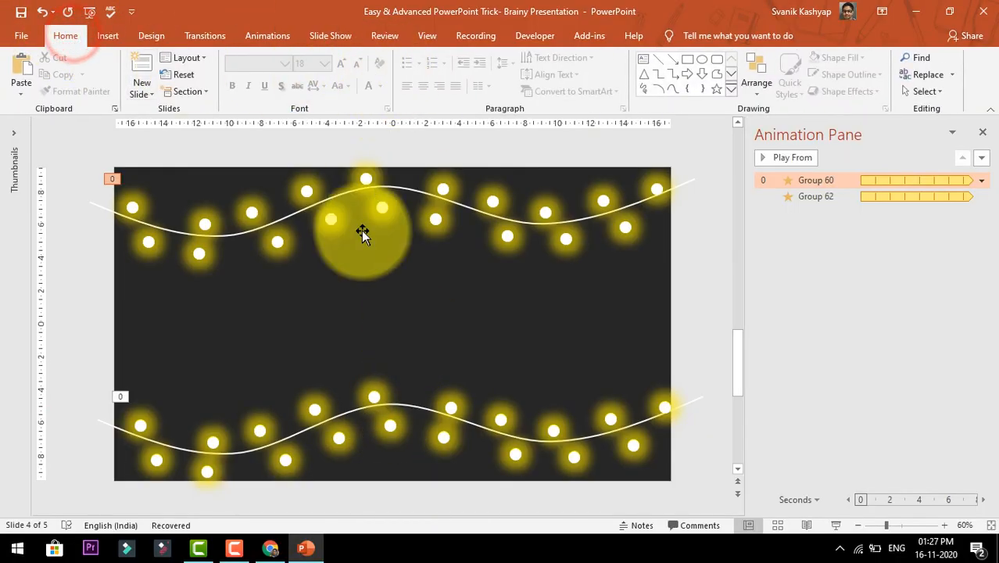
pyautogui.click(642, 58)
pyautogui.click(243, 297)
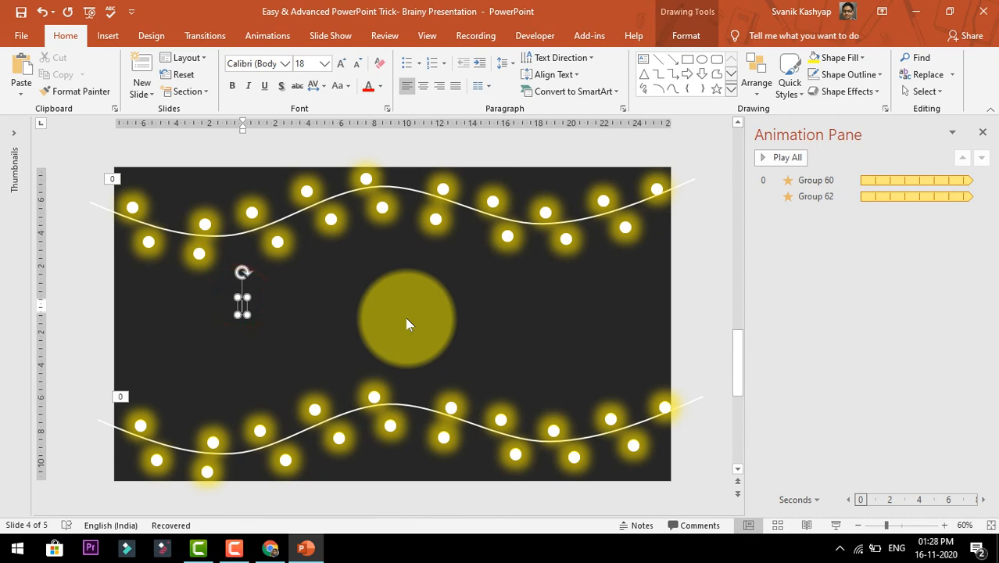
pyautogui.write('DIWA')
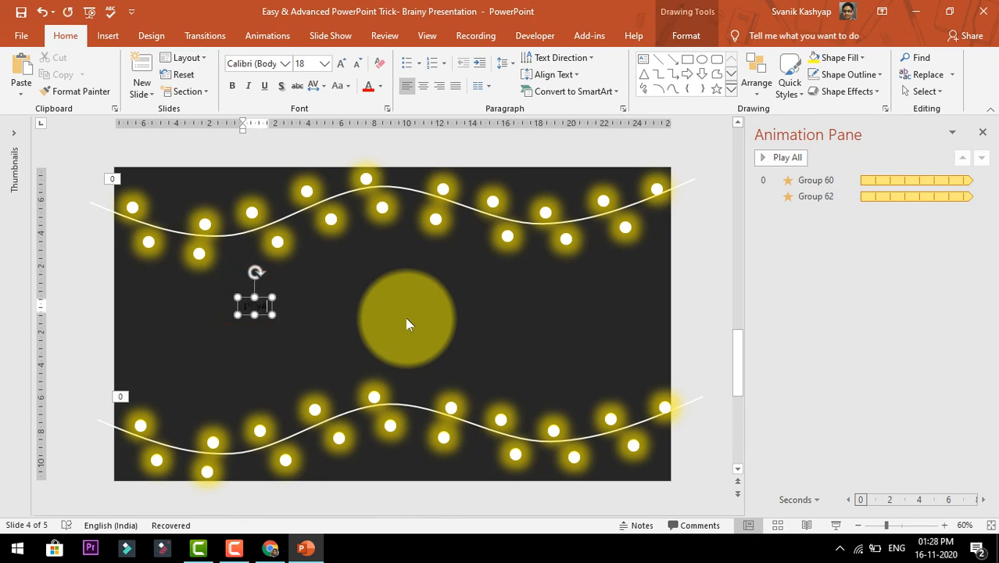
pyautogui.write('Y D')
pyautogui.press('BackSpace')
pyautogui.press('BackSpace')
pyautogui.press('BackSpace')
pyautogui.press('BackSpace')
pyautogui.press('BackSpace')
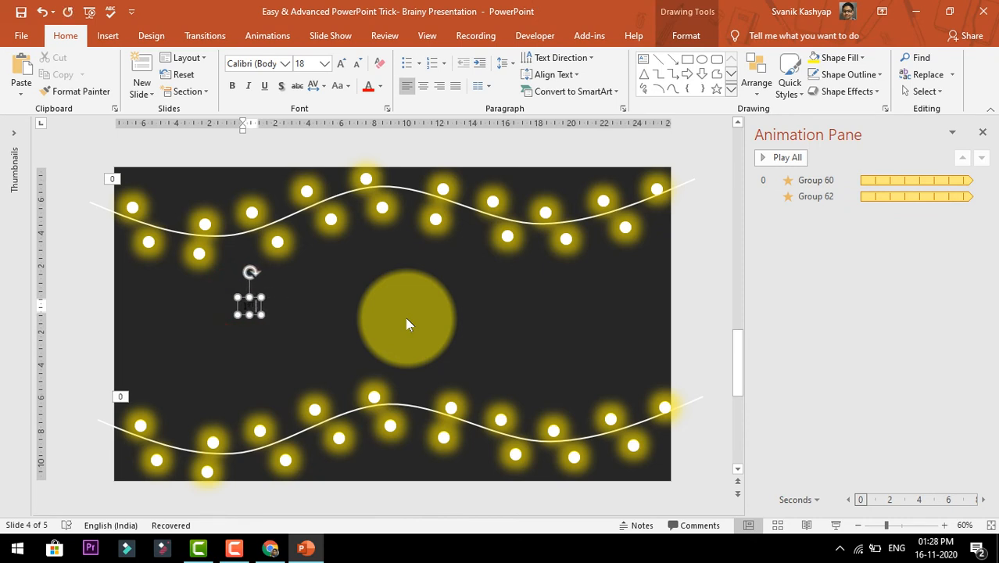
pyautogui.write('Variat')
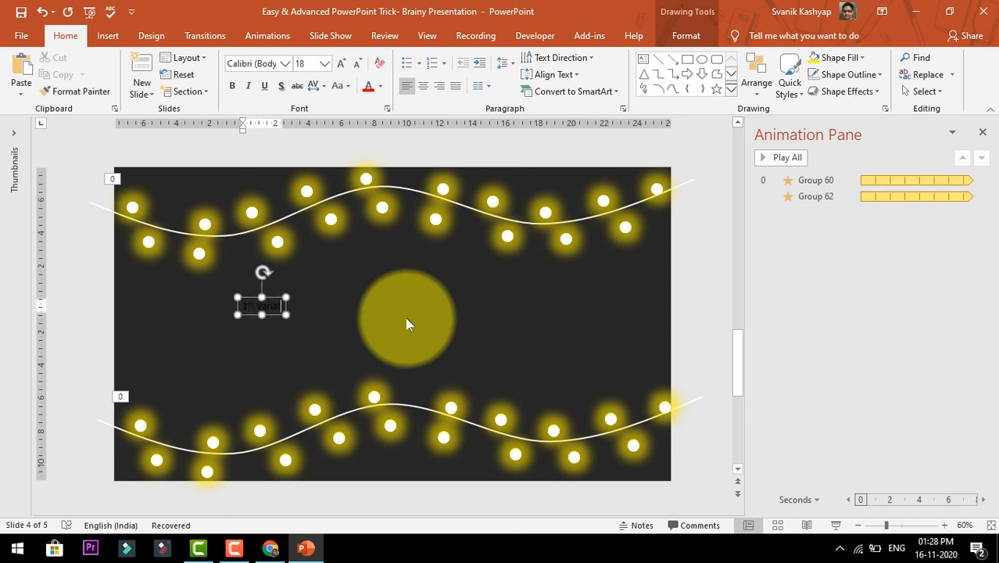
pyautogui.write('ion')
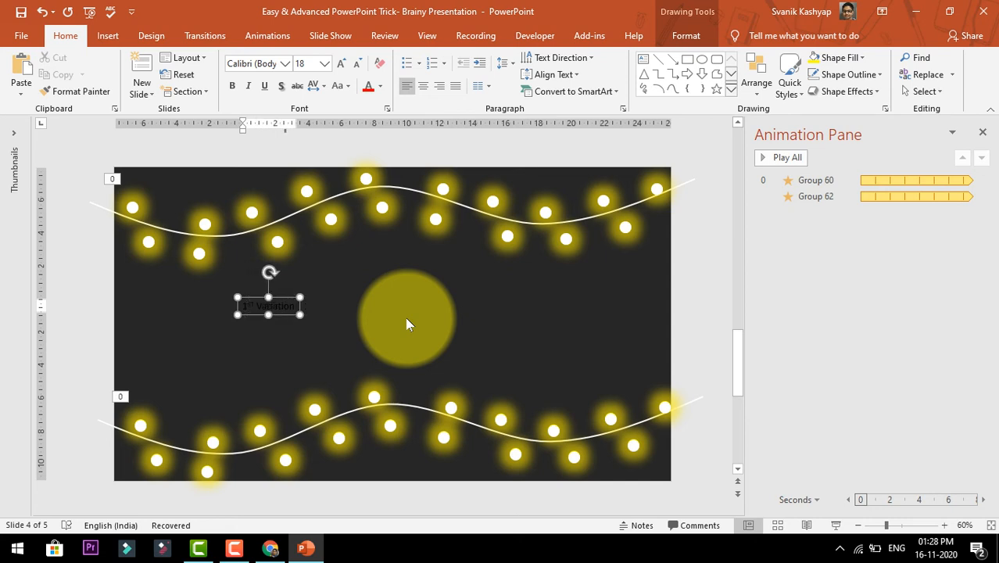
# - Set the whole "1ST Variation" text to White, Background 1 and its font to Brillotus
pyautogui.hotkey('ctrl', 'a')
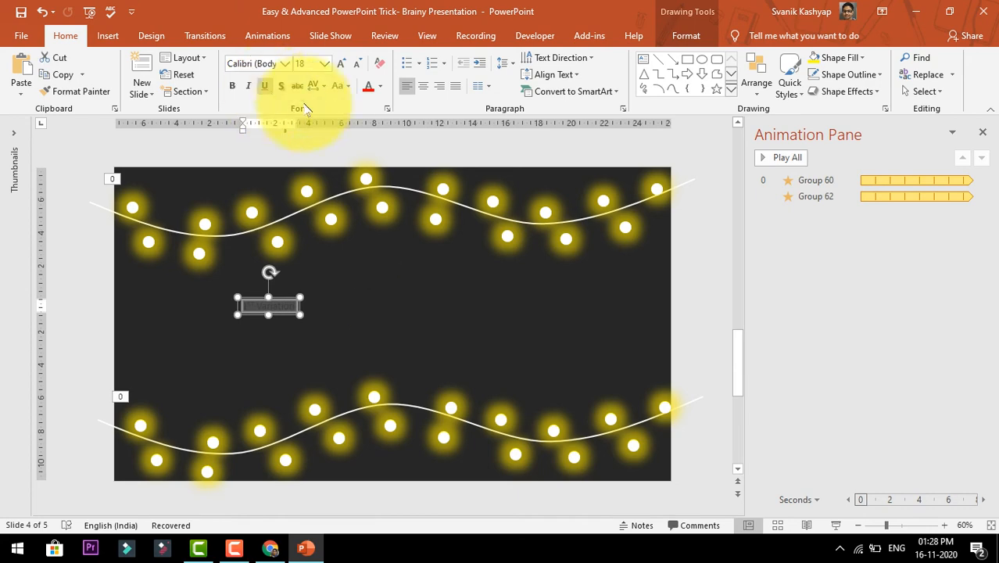
pyautogui.click(382, 87)
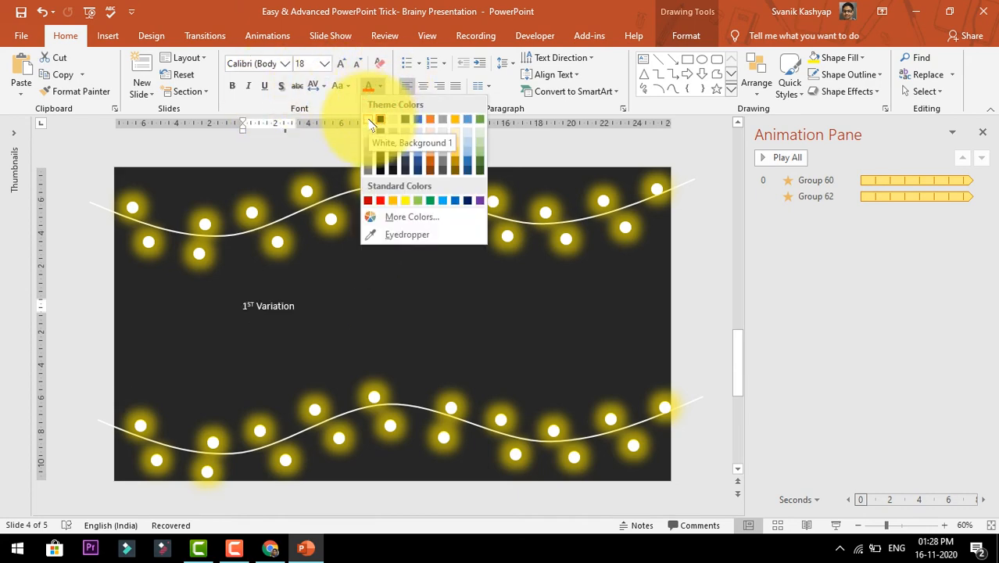
pyautogui.click(370, 122)
pyautogui.click(285, 64)
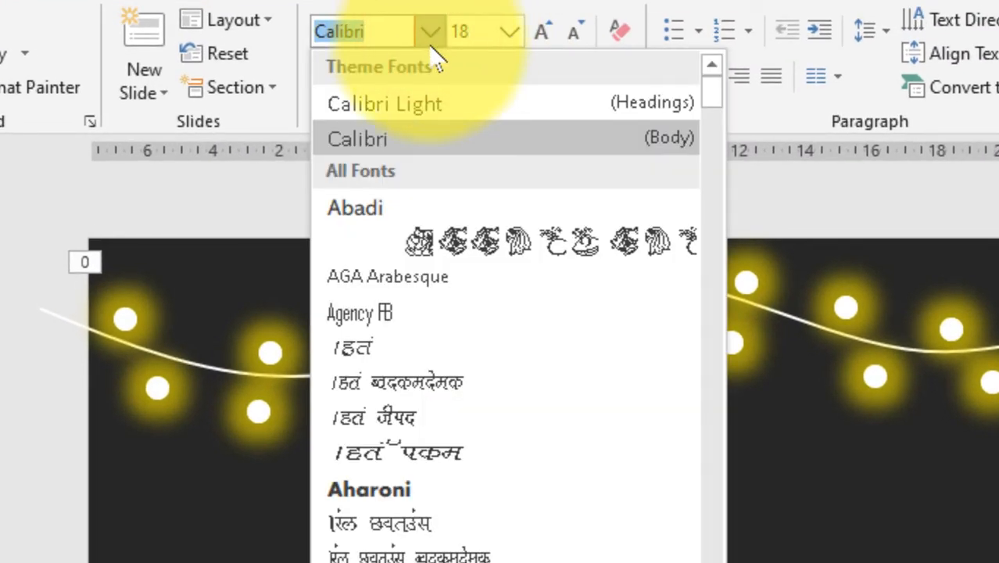
pyautogui.write('Br')
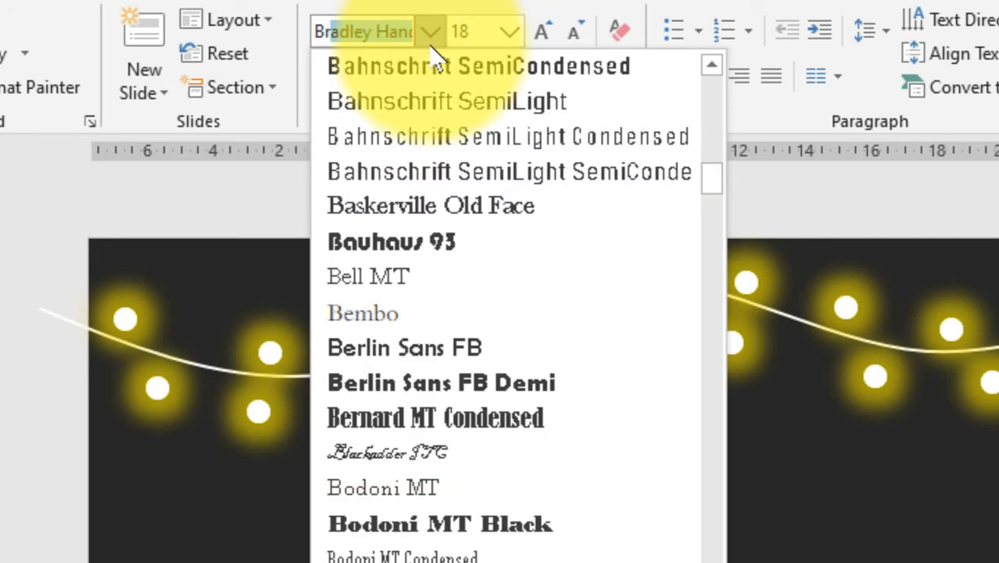
pyautogui.write('illotus')
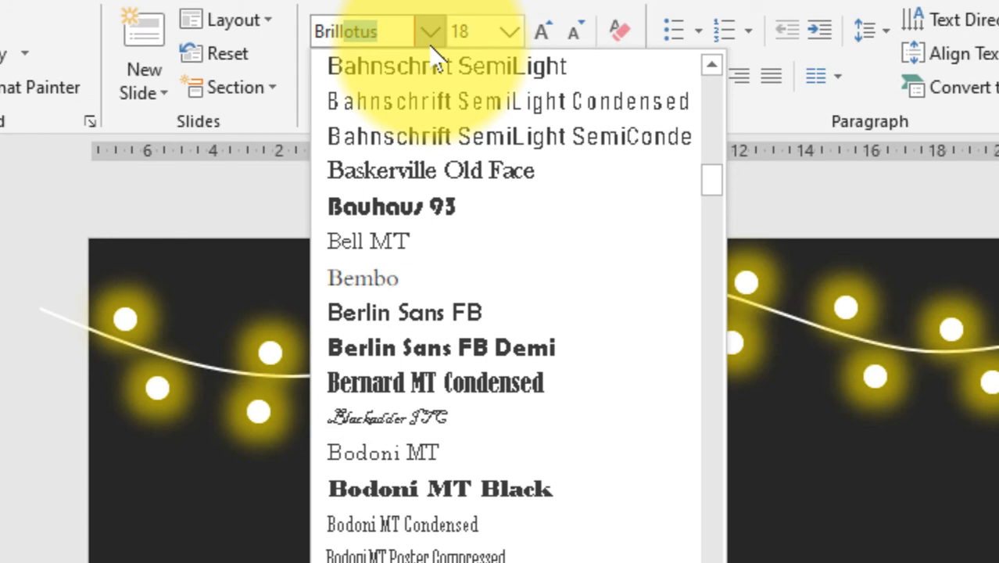
pyautogui.press('Return')
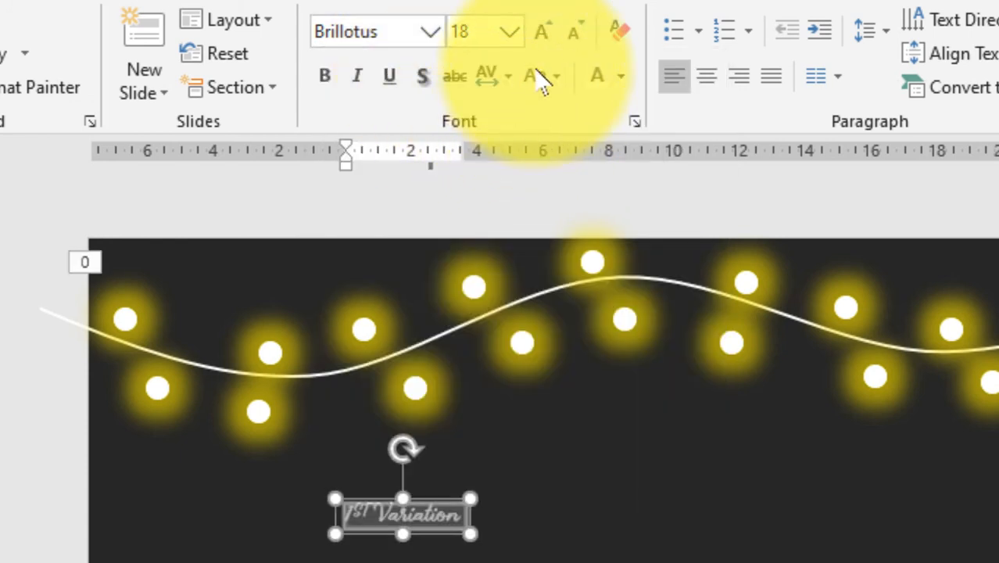
# - Enlarge the "1ST Variation" text to size 115 and move its text box to the middle between the light strings
pyautogui.click(544, 31)
pyautogui.click(543, 31)
pyautogui.click(544, 31)
pyautogui.click(544, 32)
pyautogui.click(544, 32)
pyautogui.click(543, 31)
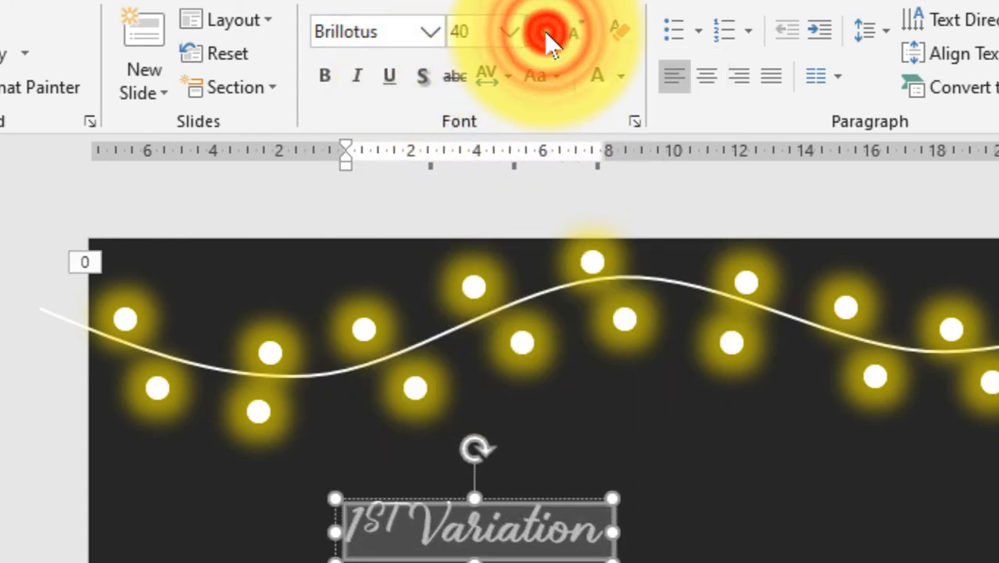
pyautogui.click(544, 32)
pyautogui.click(544, 31)
pyautogui.click(544, 31)
pyautogui.click(544, 31)
pyautogui.click(544, 31)
pyautogui.click(543, 31)
pyautogui.click(544, 31)
pyautogui.click(544, 32)
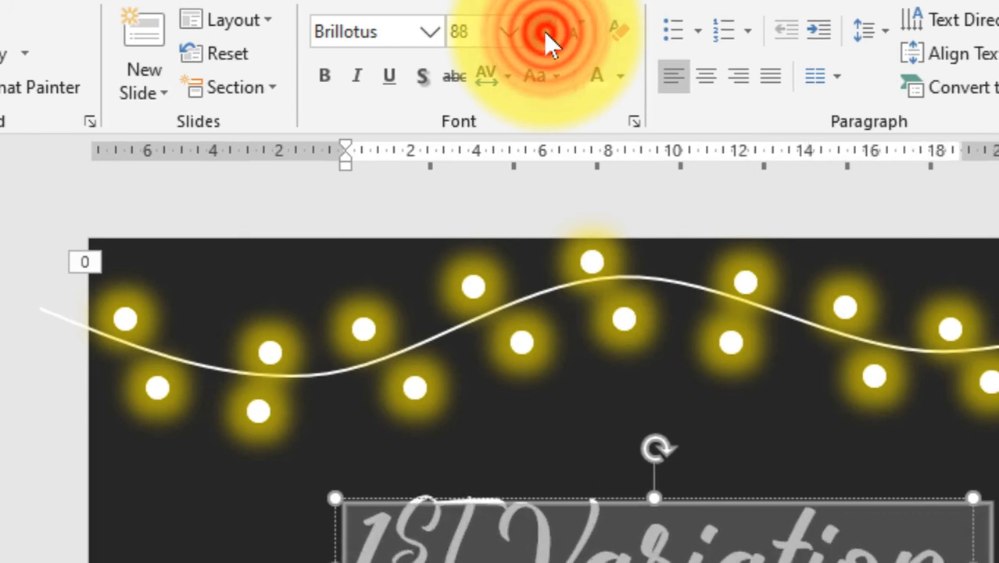
pyautogui.click(544, 31)
pyautogui.click(544, 31)
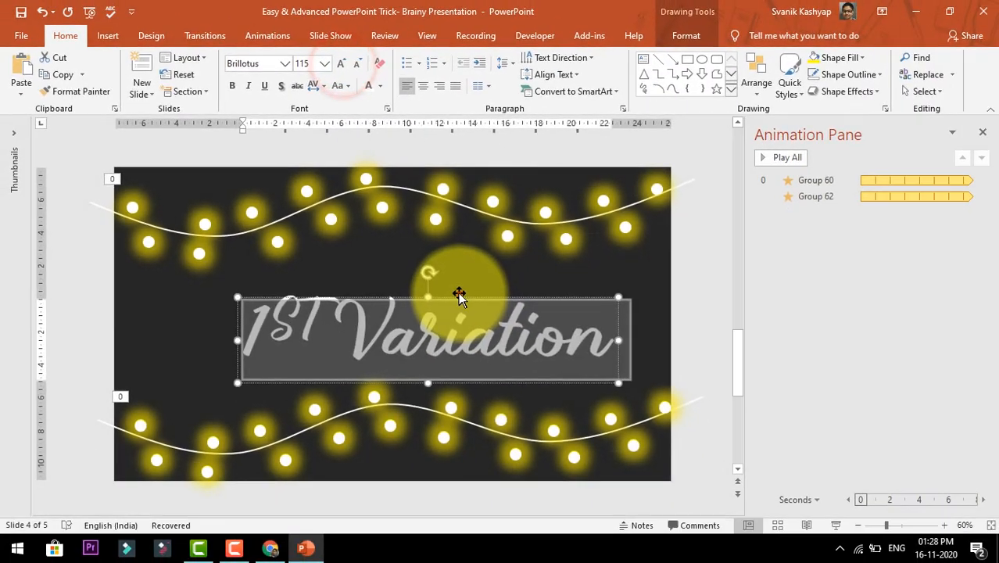
pyautogui.moveTo(458, 296); pyautogui.dragTo(441, 281)
# - Replace the superscript "ST" in the title with lowercase "st" and remove the extra space after it
pyautogui.click(305, 295)
pyautogui.press('Delete')
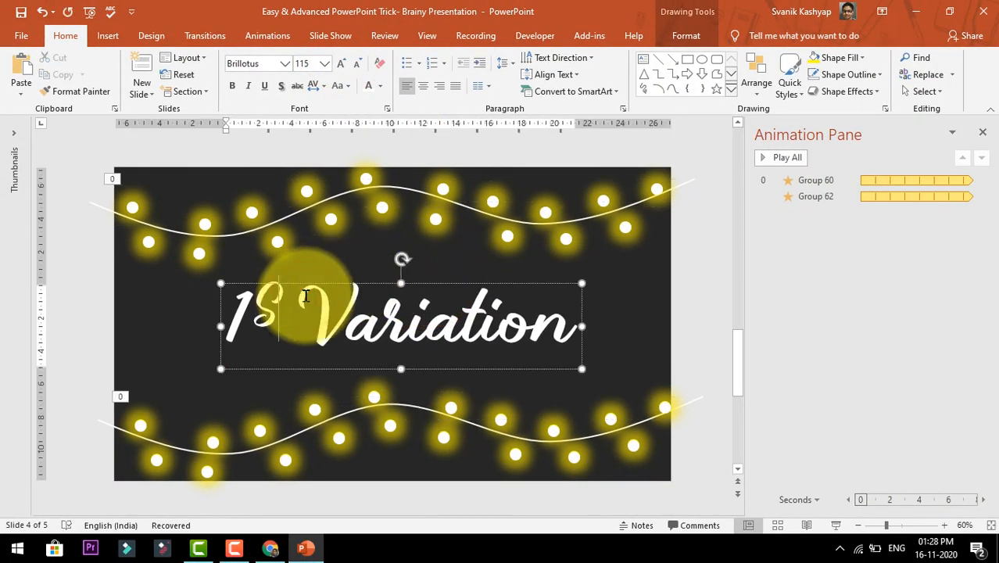
pyautogui.press('BackSpace')
pyautogui.hotkey('ctrl', 'z')
pyautogui.press('BackSpace')
pyautogui.press('BackSpace')
pyautogui.write('st')
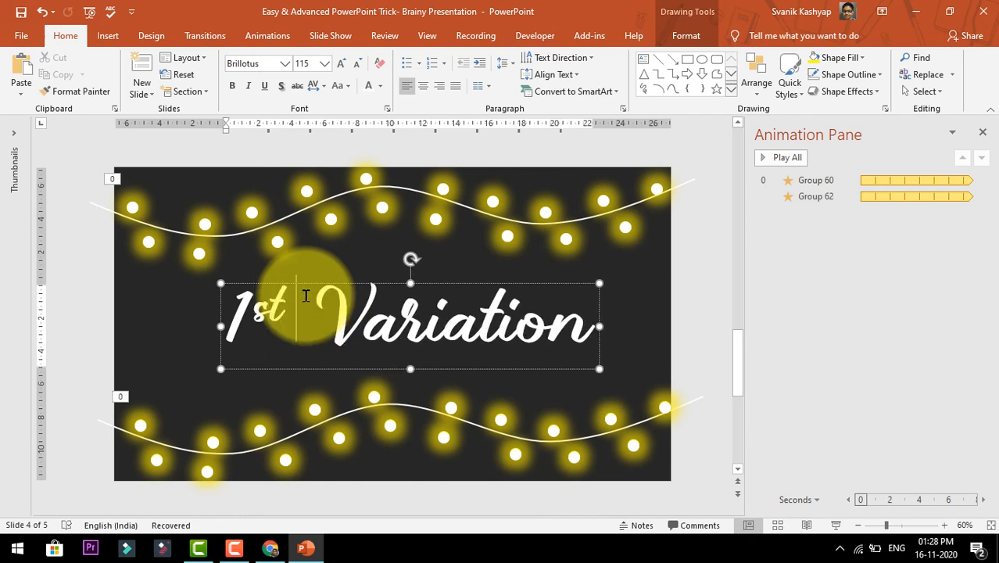
pyautogui.press('BackSpace')
# - Deselect the title, play the slide show from the current slide to check the first variation, and exit it
pyautogui.click(713, 311)
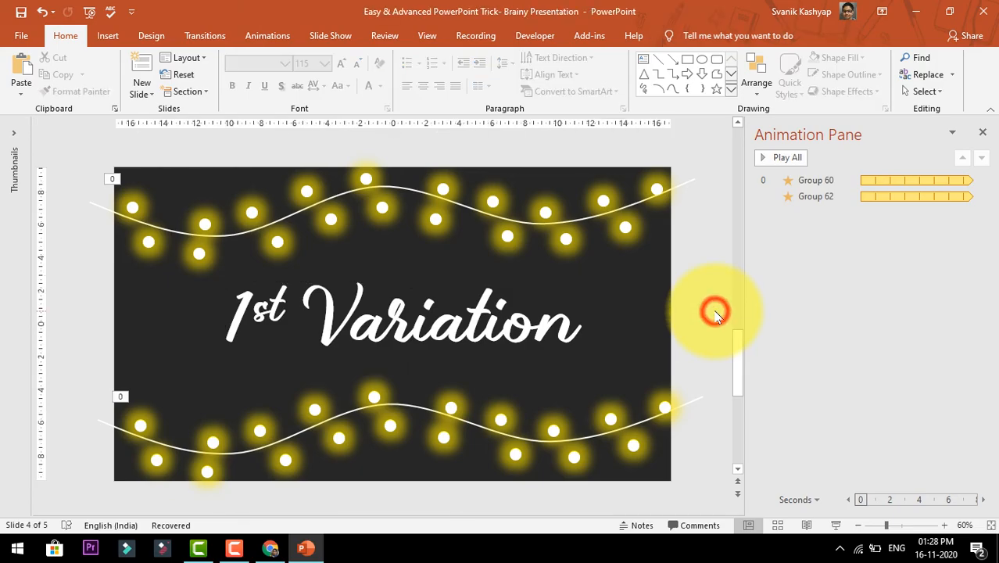
pyautogui.hotkey('shift', 'F5')
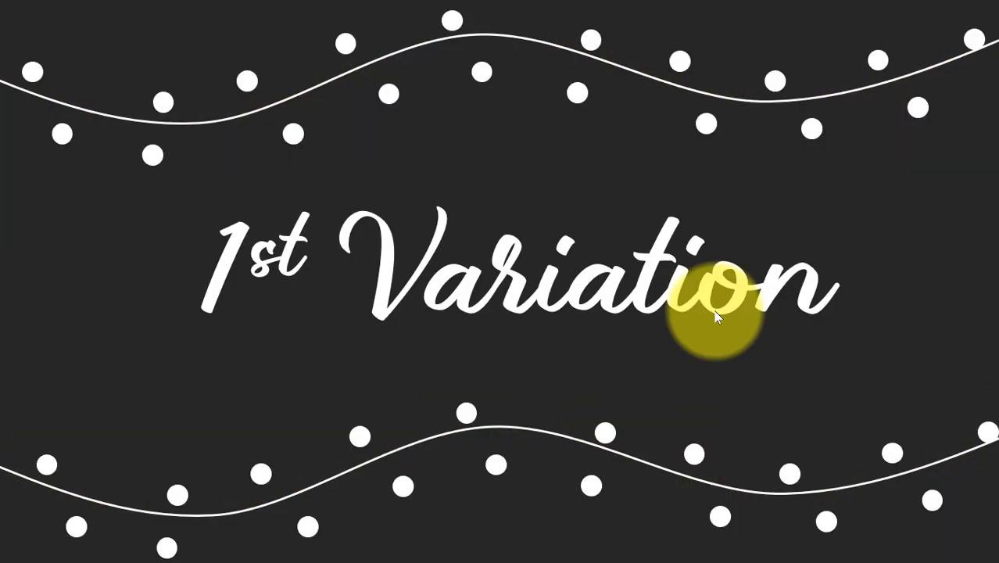
pyautogui.press('Escape')
# - Change "1st" in the title to "2nd" with a superscript ending, and preview the current slide in the slide show
pyautogui.click(267, 313)
pyautogui.click(284, 311)
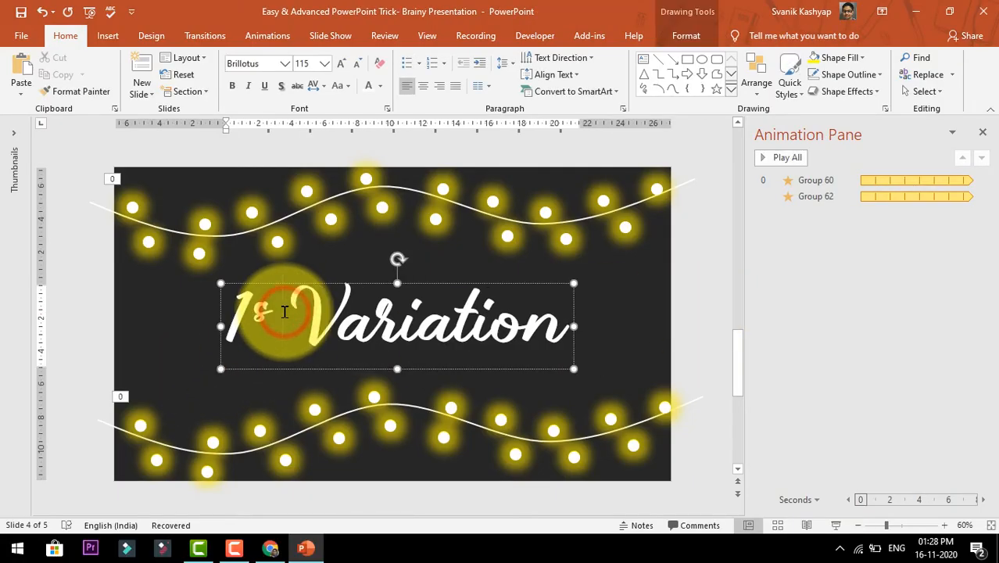
pyautogui.press('BackSpace')
pyautogui.press('BackSpace')
pyautogui.press('BackSpace')
pyautogui.write('2')
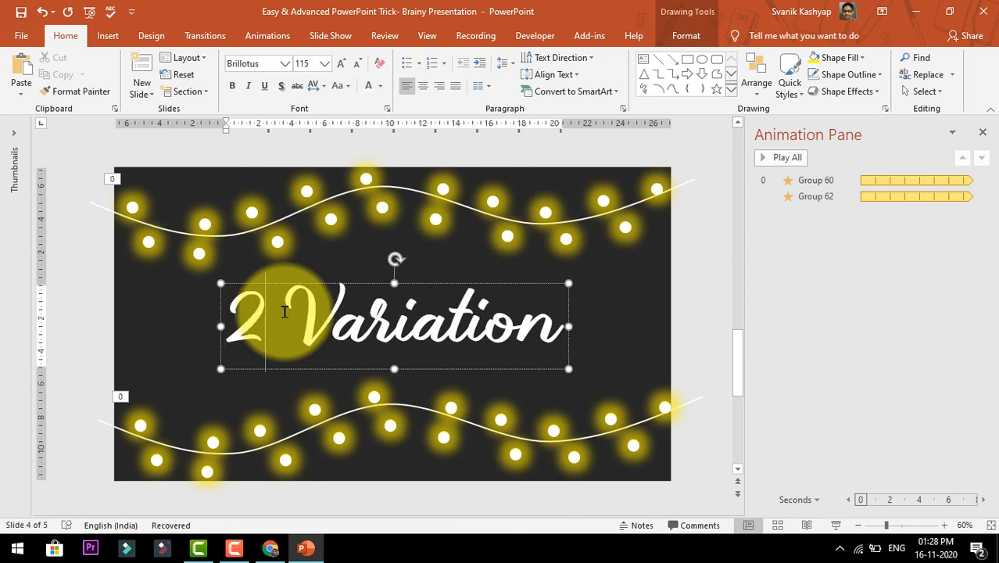
pyautogui.write('nd')
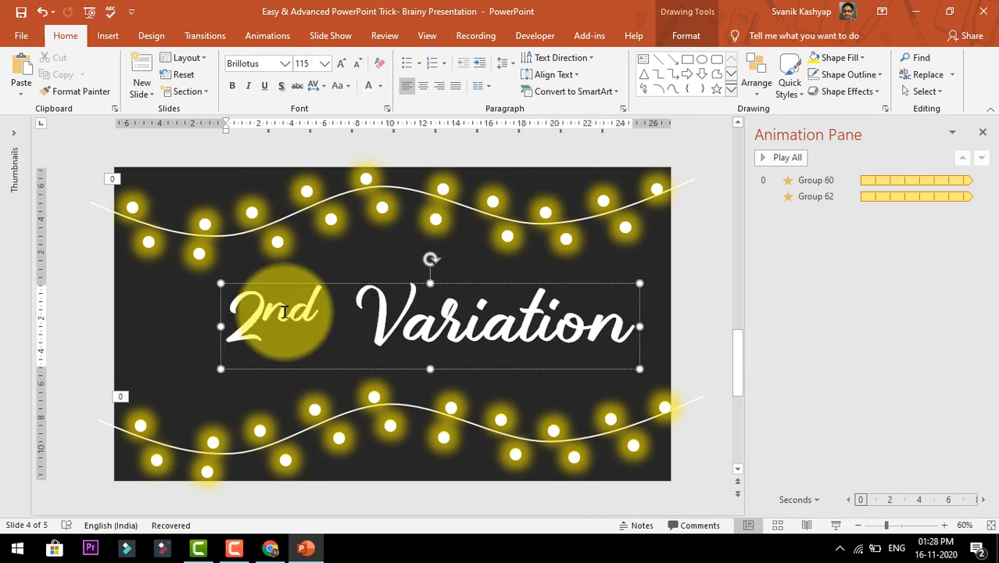
pyautogui.hotkey('ctrl', 'z')
pyautogui.hotkey('shift', 'F5')
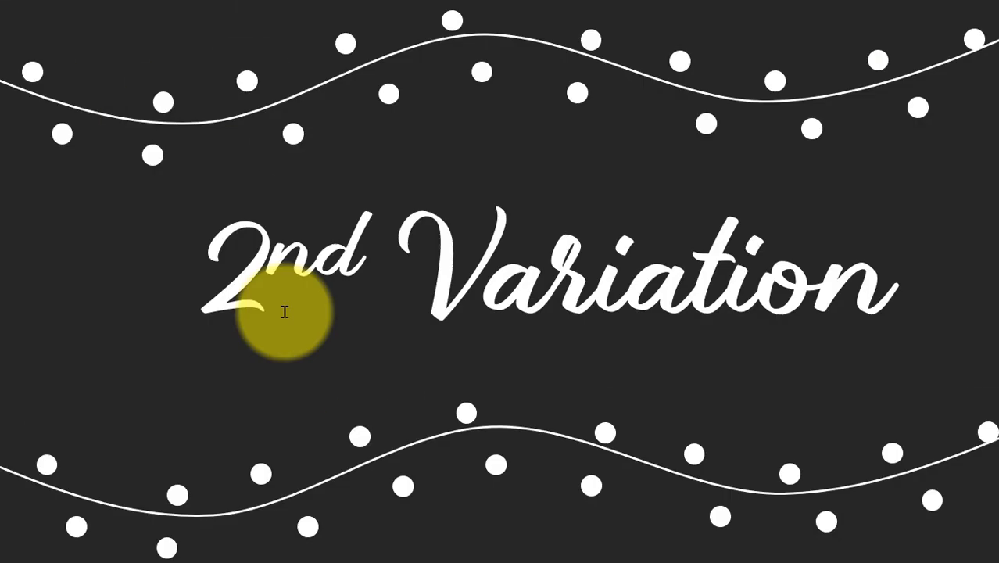
pyautogui.press('Escape')
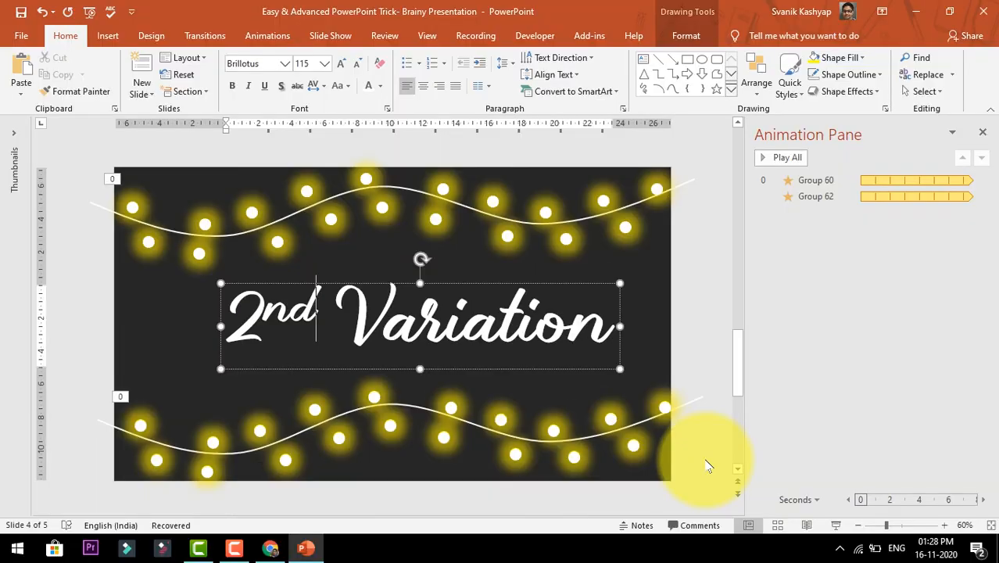